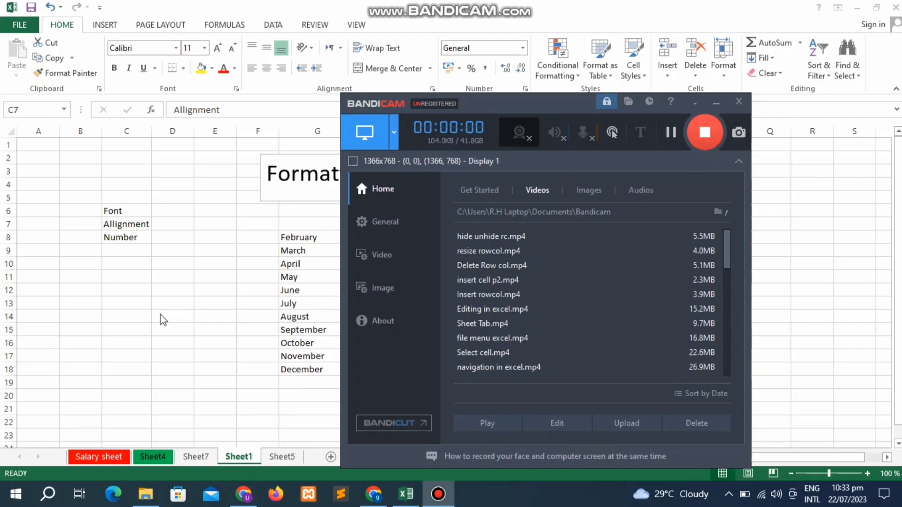
left_click(160, 313)
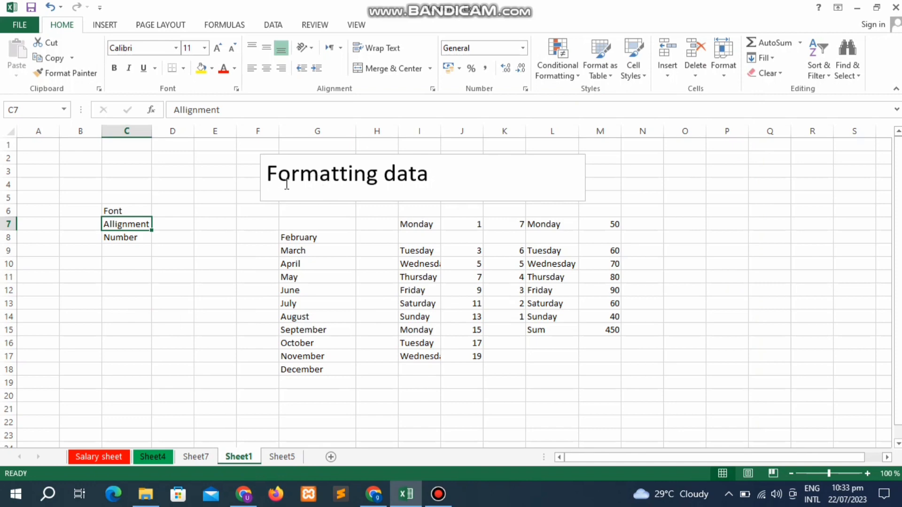
left_click_drag(267, 175, 421, 190)
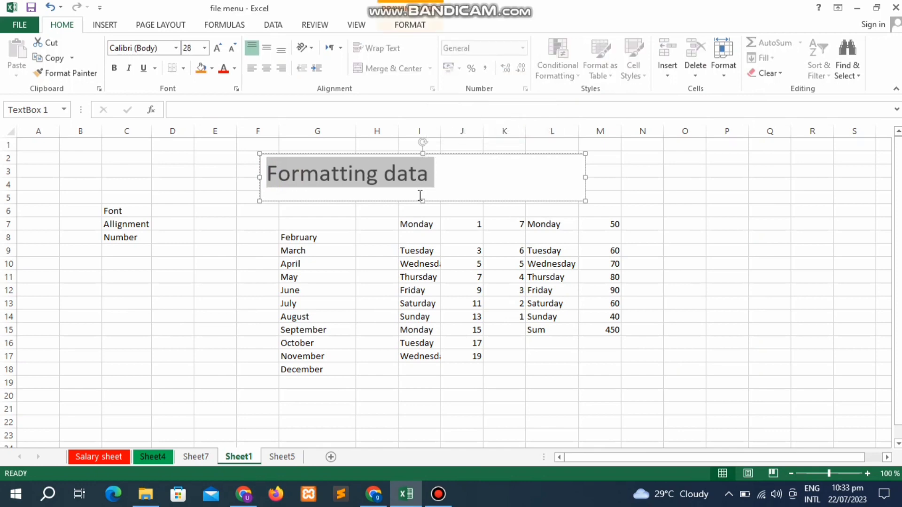
left_click(370, 258)
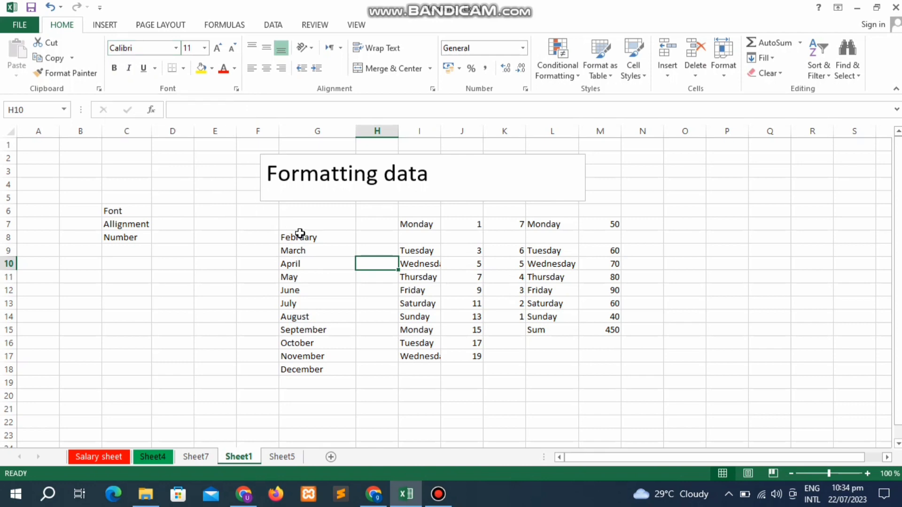
Step: Try the Algerian font on the February and March cells and undo the font change
left_click_drag(300, 234, 297, 249)
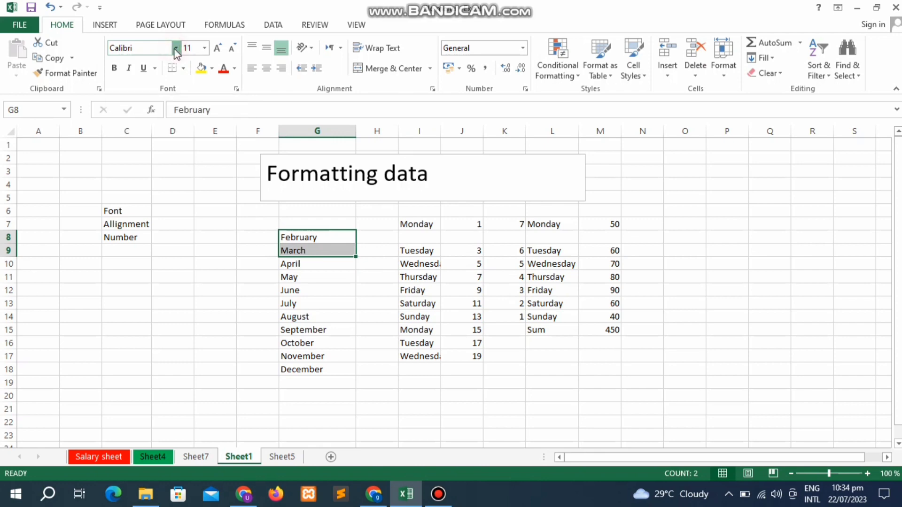
left_click(175, 49)
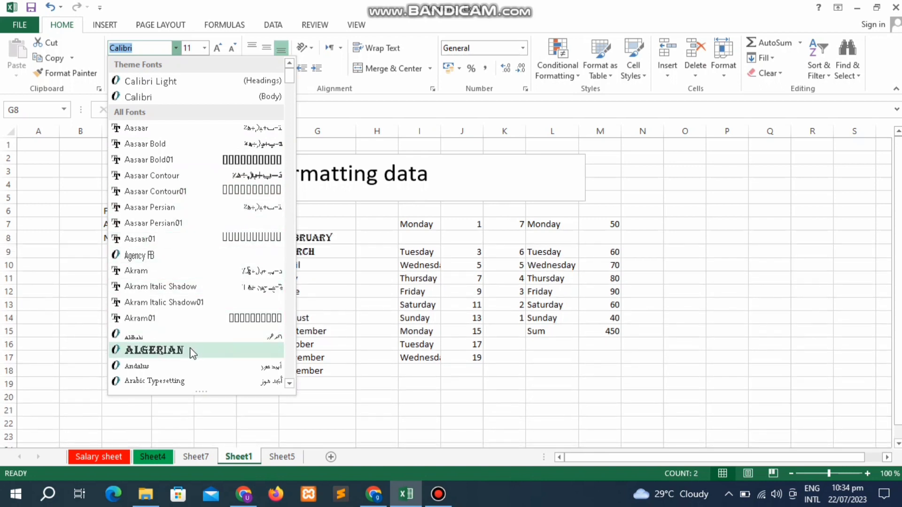
left_click(193, 351)
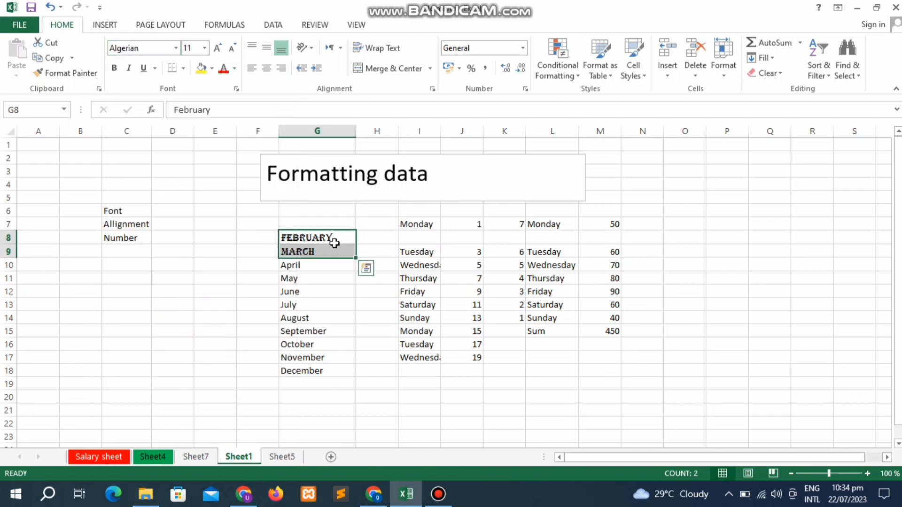
key("ctrl+z")
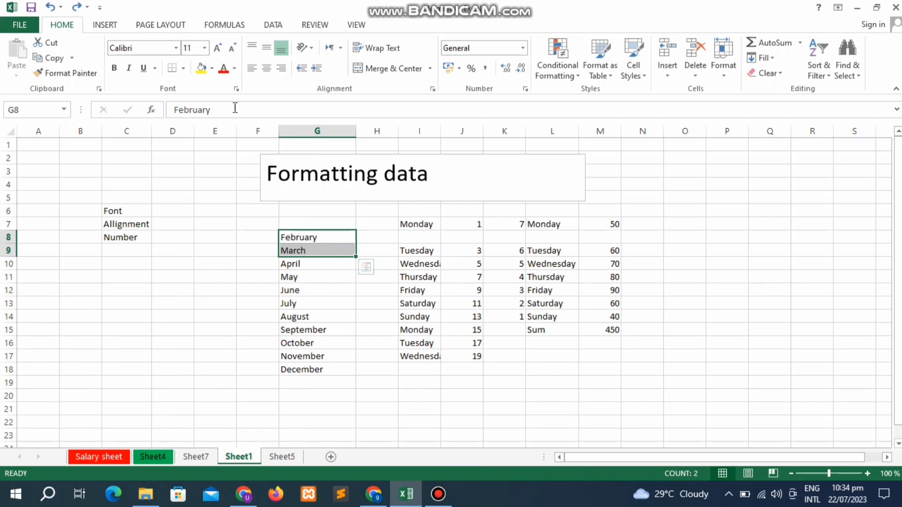
Step: Set the font size of the February and March cells to 18 and replace it with 12
left_click(204, 48)
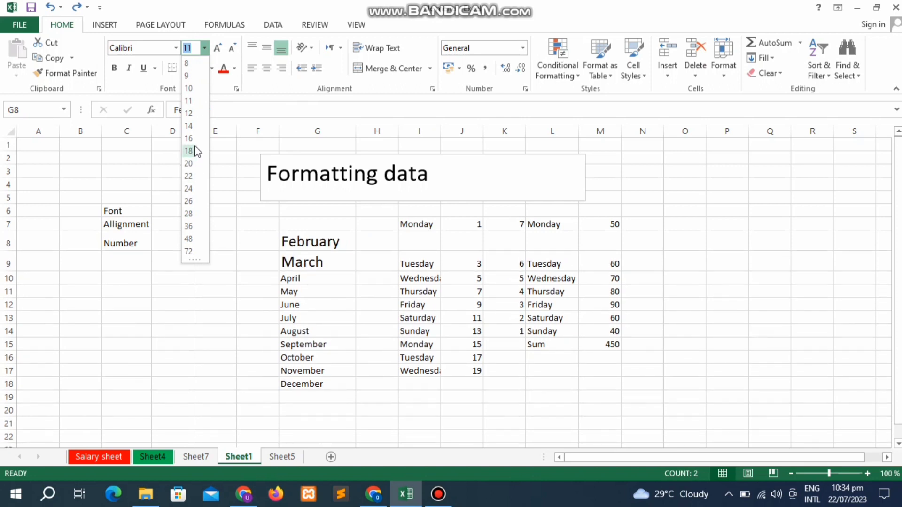
left_click(189, 150)
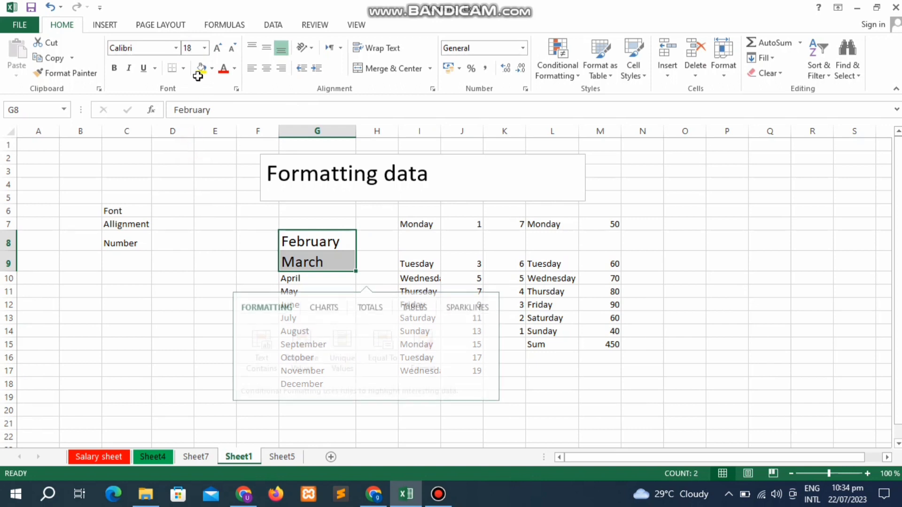
left_click(197, 53)
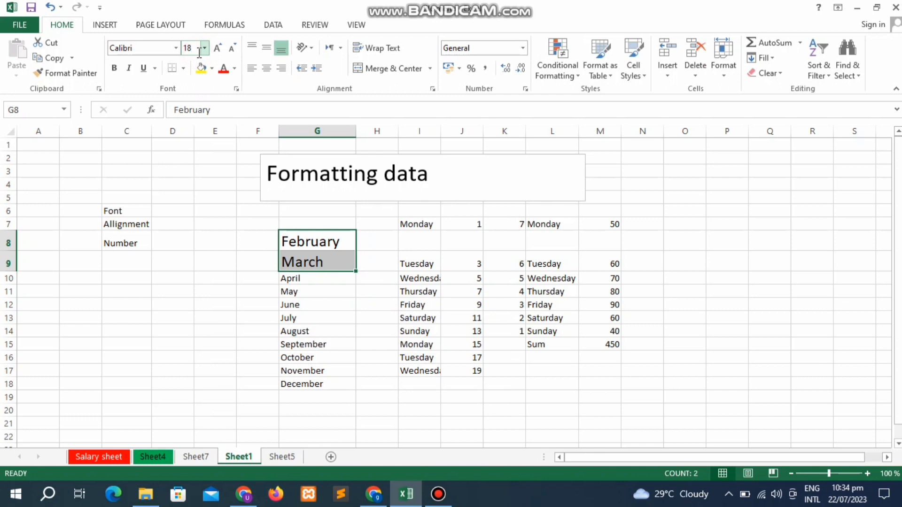
key("BackSpace")
key("BackSpace")
type("12")
key("Return")
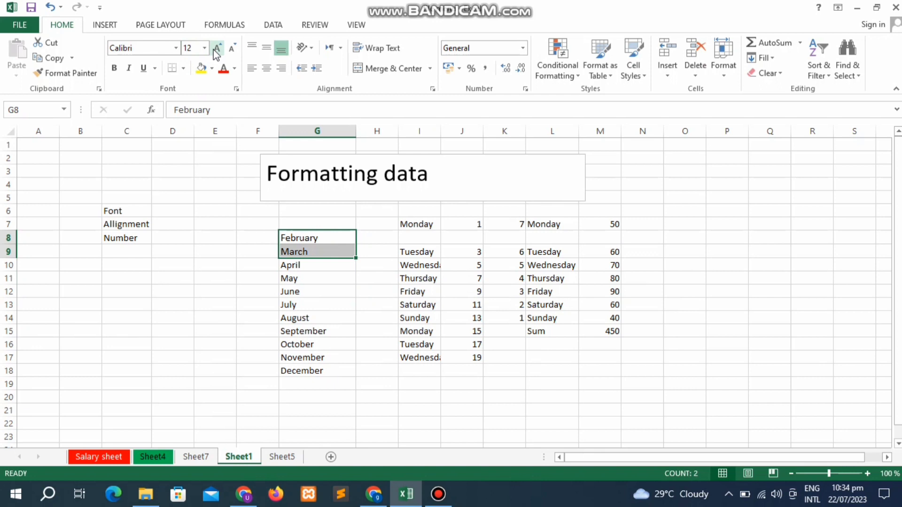
Step: Increase the font size of the February and March cells stepwise to 18 and decrease it stepwise to 11
left_click(216, 48)
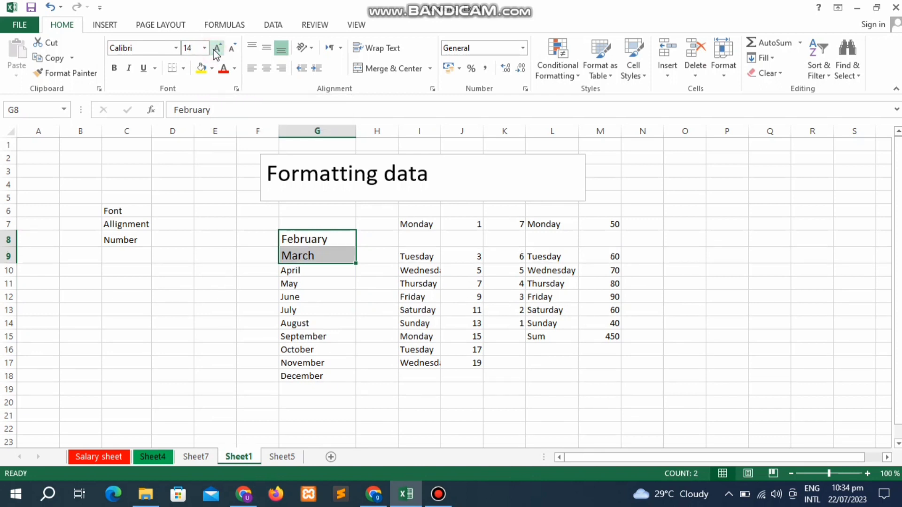
left_click(216, 48)
left_click(217, 48)
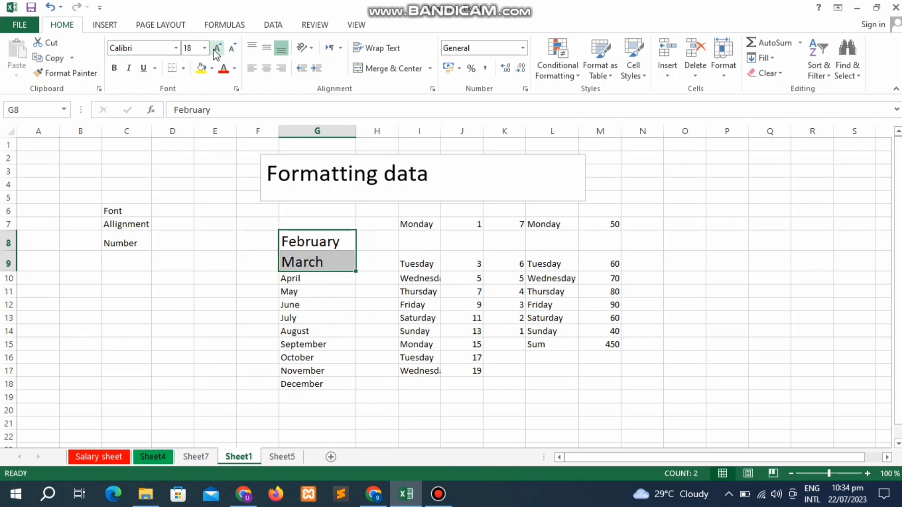
left_click(232, 49)
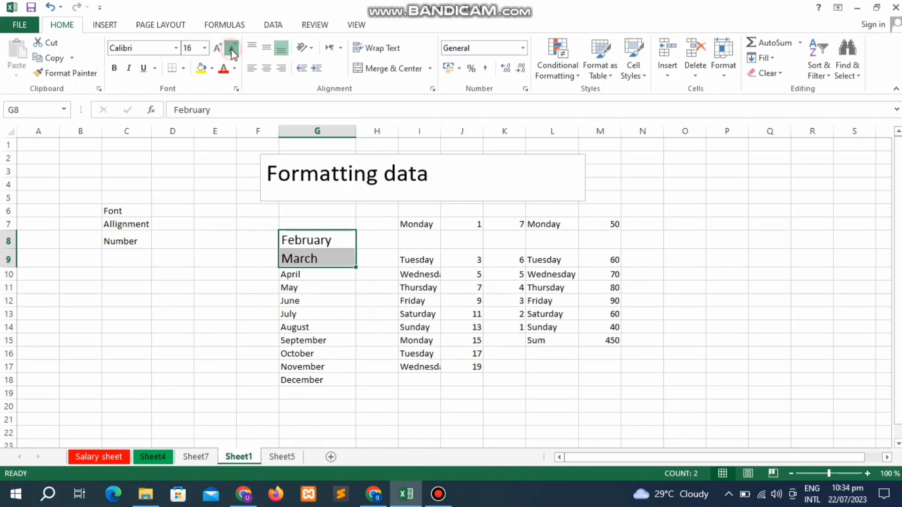
left_click(232, 49)
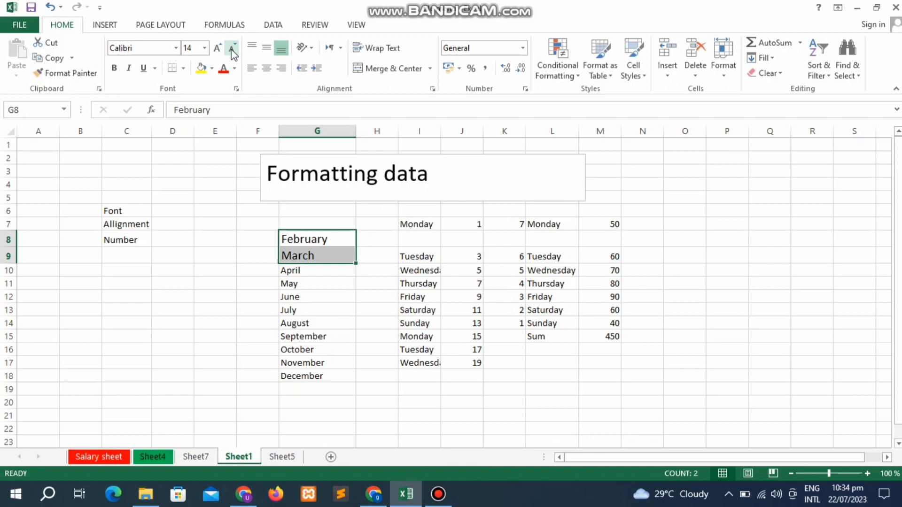
left_click(231, 49)
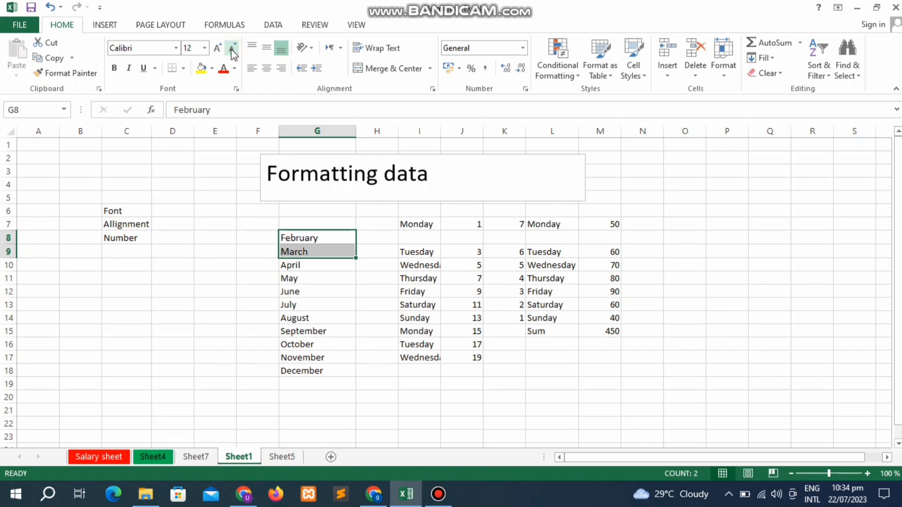
left_click(231, 49)
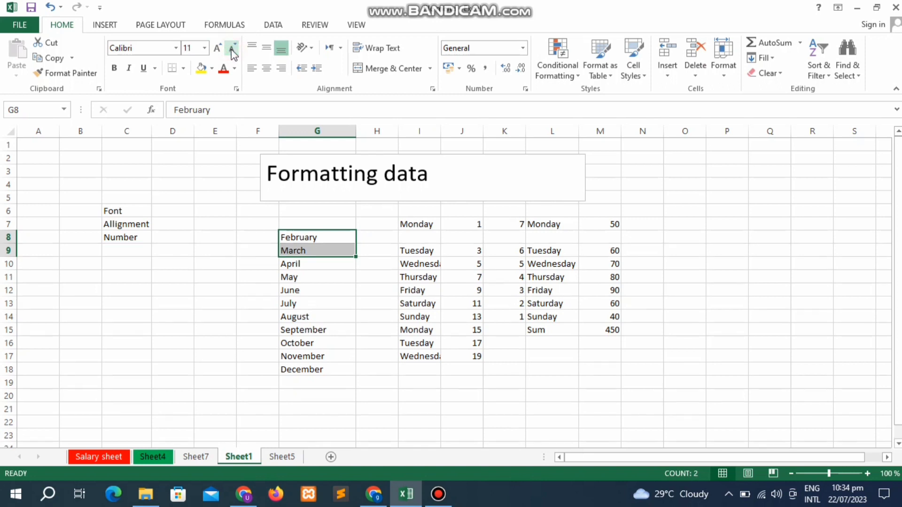
Step: Format the Font, Allignment and Number cells (C6:C8) as bold, italic and underlined
left_click(114, 68)
left_click_drag(122, 212, 124, 237)
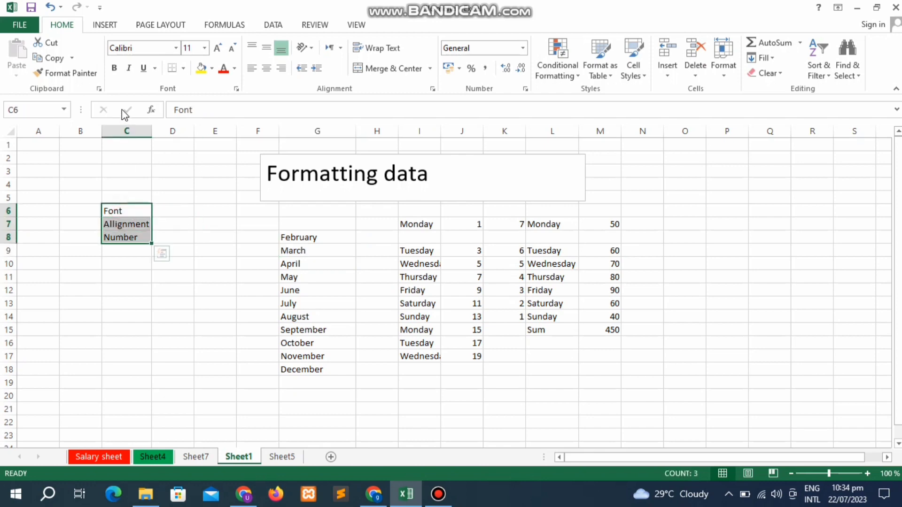
left_click(114, 73)
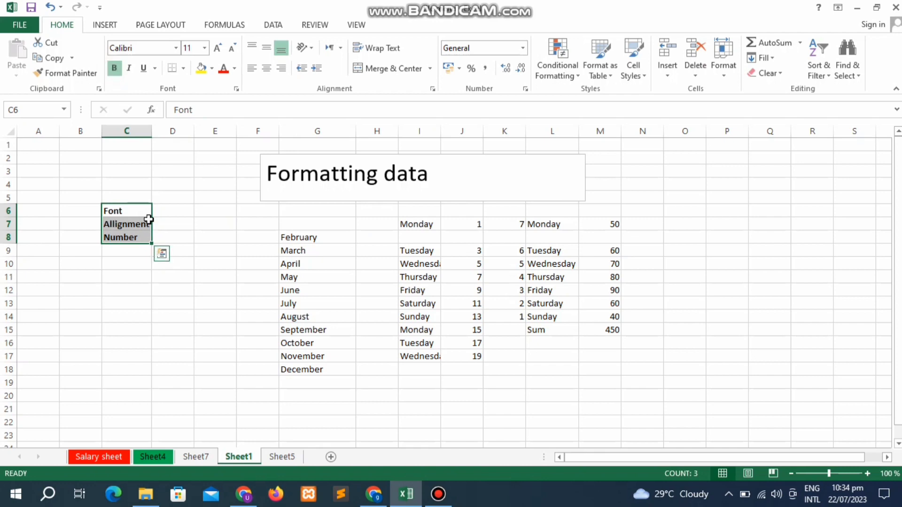
left_click(127, 75)
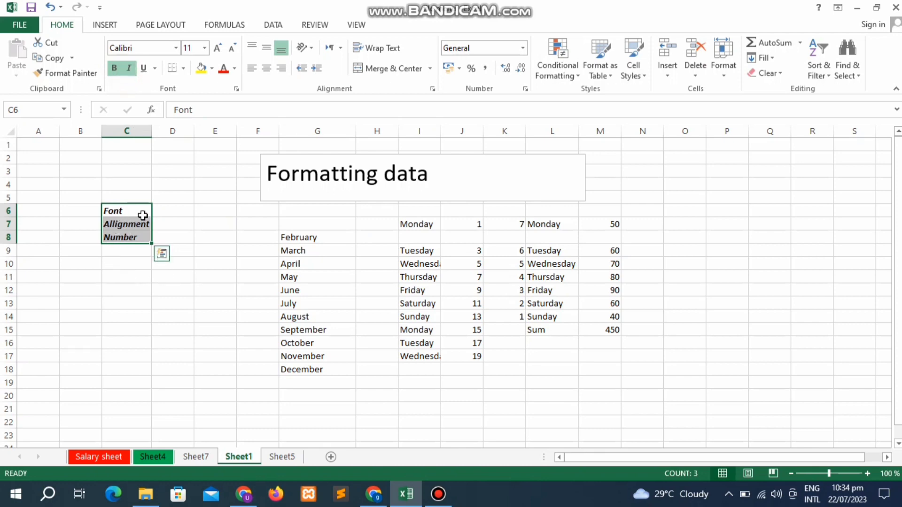
left_click(144, 68)
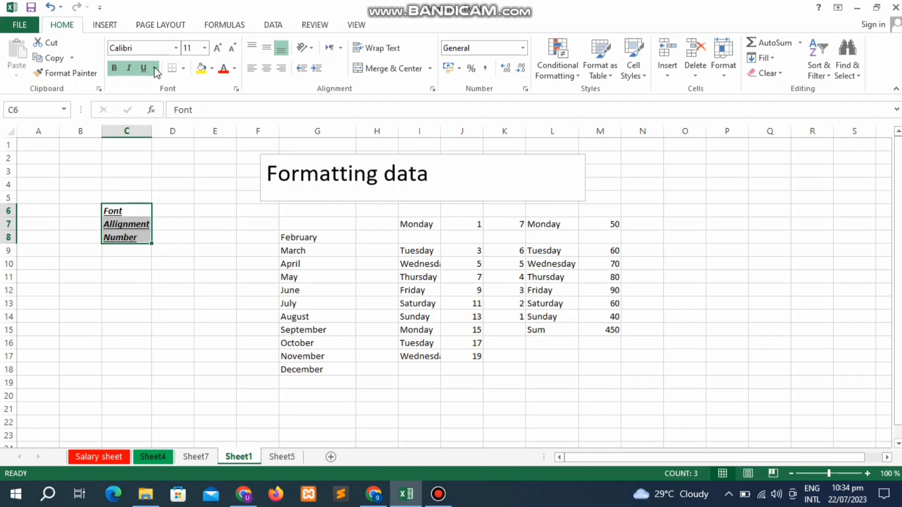
Step: Apply a double underline to cells C6:C8, remove it and apply a single underline instead
left_click(156, 69)
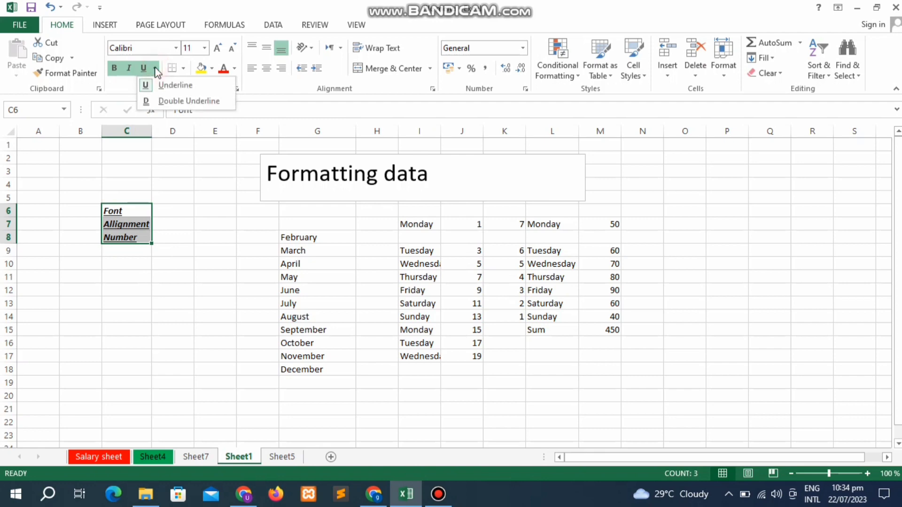
left_click(170, 106)
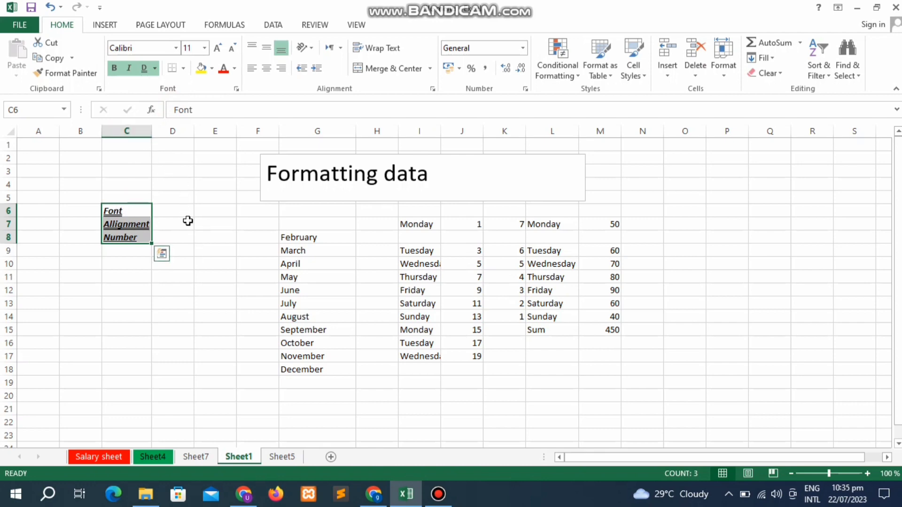
left_click(146, 69)
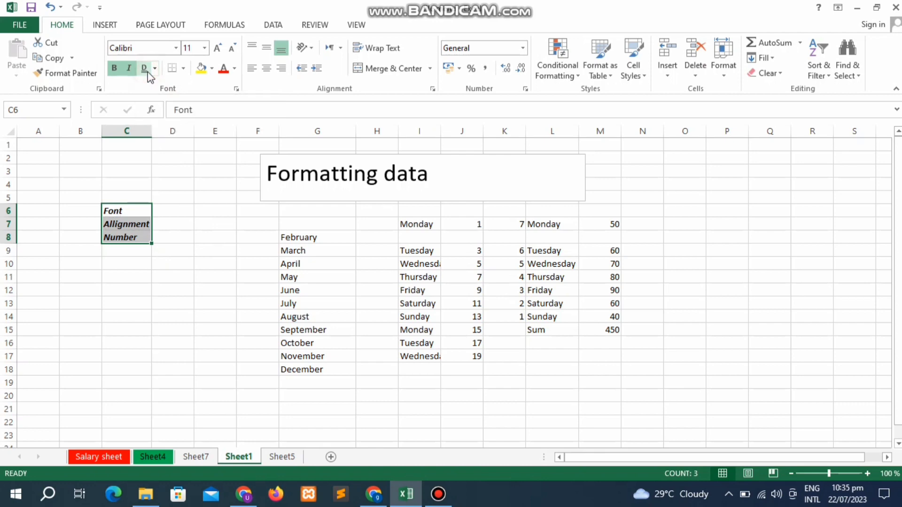
left_click(155, 69)
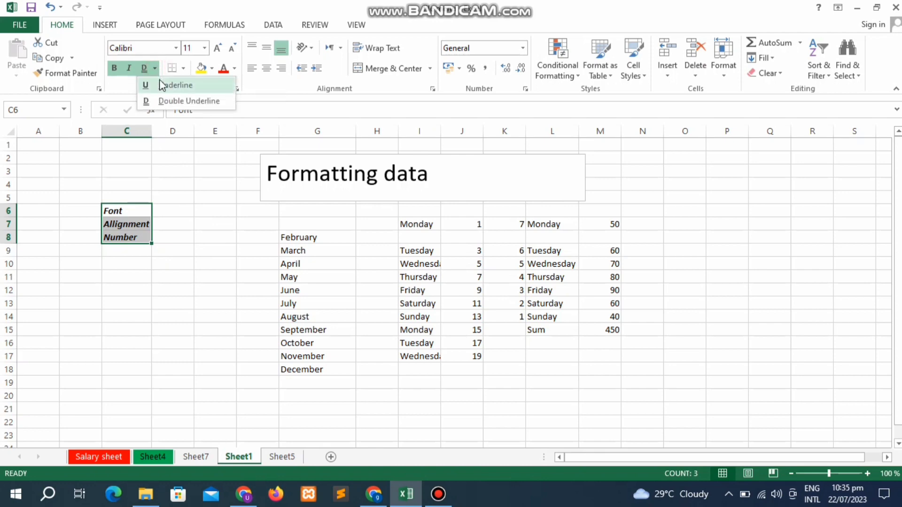
left_click(160, 83)
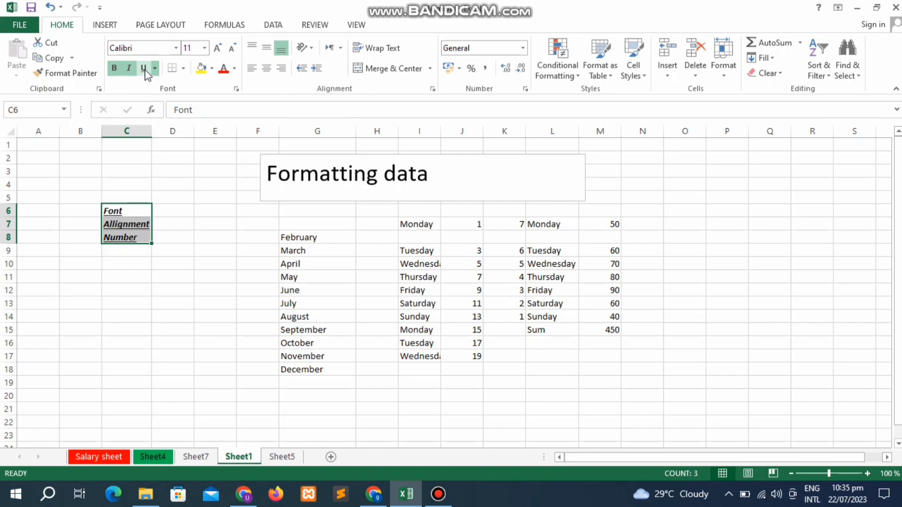
Step: Remove the underline, italic and bold formatting from cells C6:C8 and deselect them
left_click(144, 69)
left_click(127, 69)
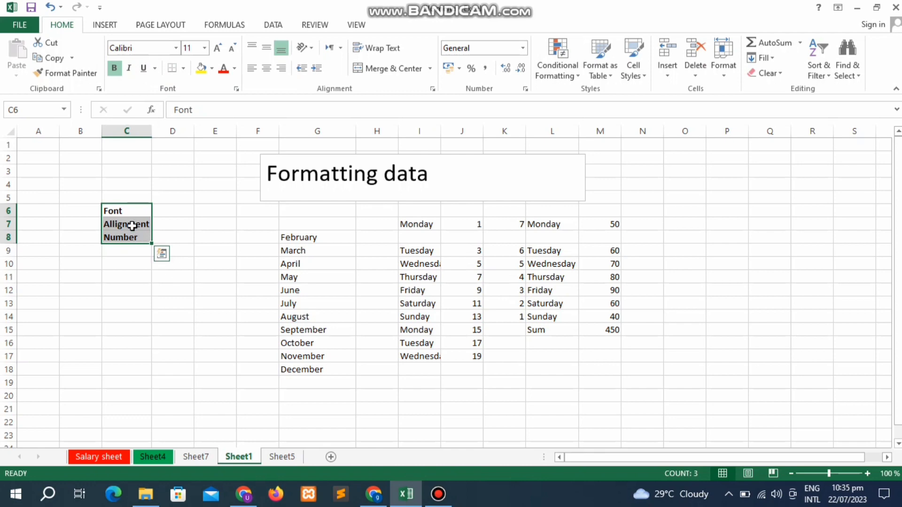
left_click(113, 69)
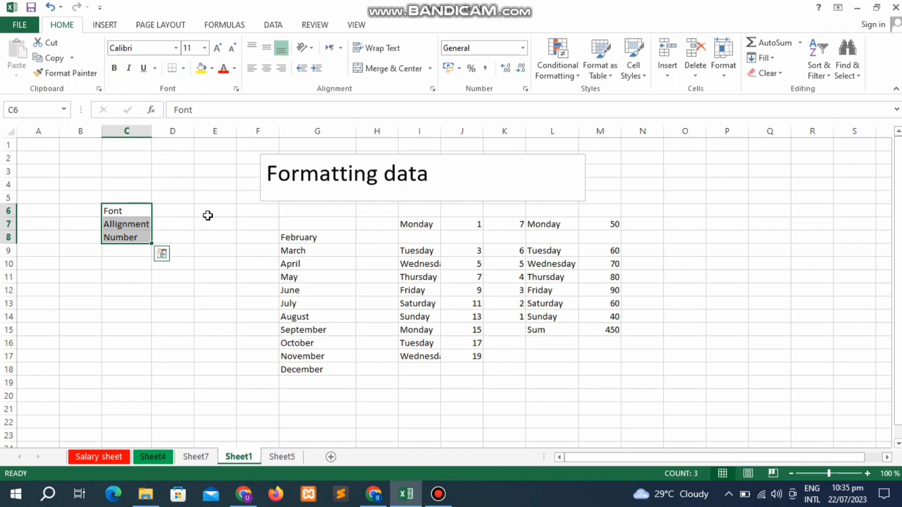
left_click(207, 215)
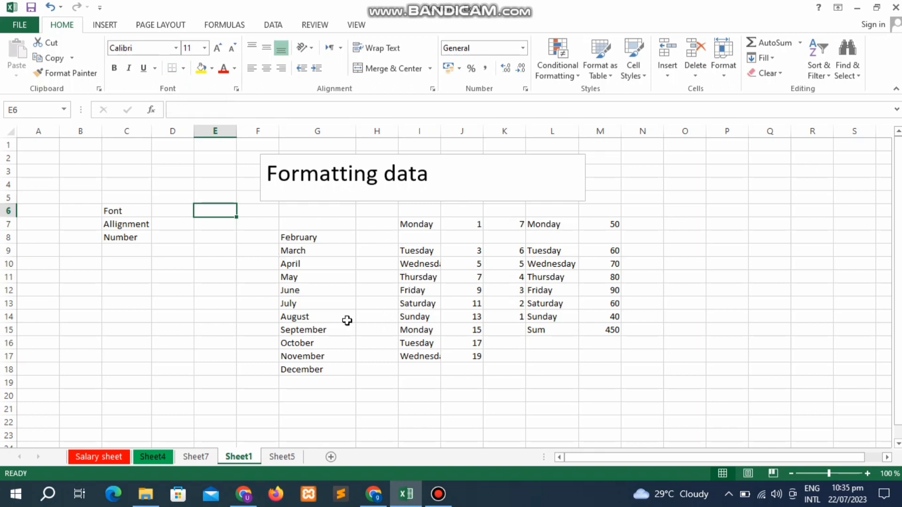
Step: Examine how the borderless data looks in the print preview and return to the sheet
key("ctrl+p")
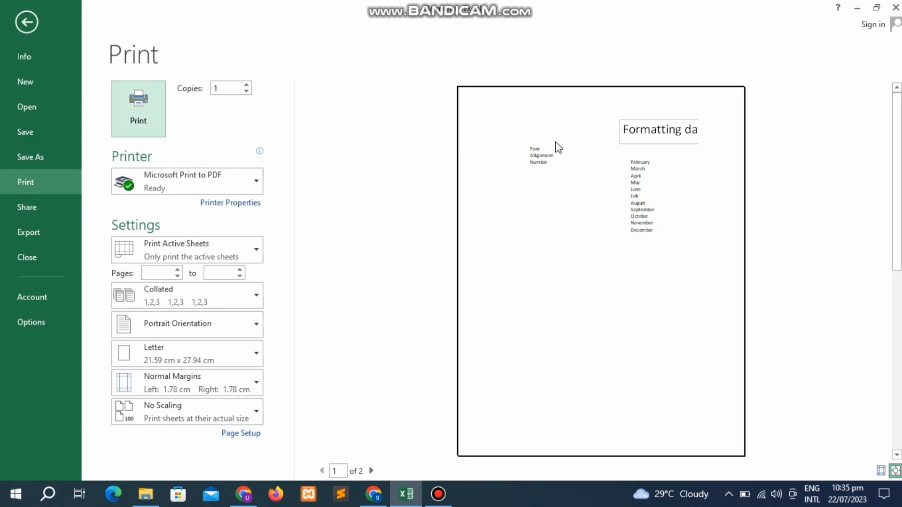
key("Escape")
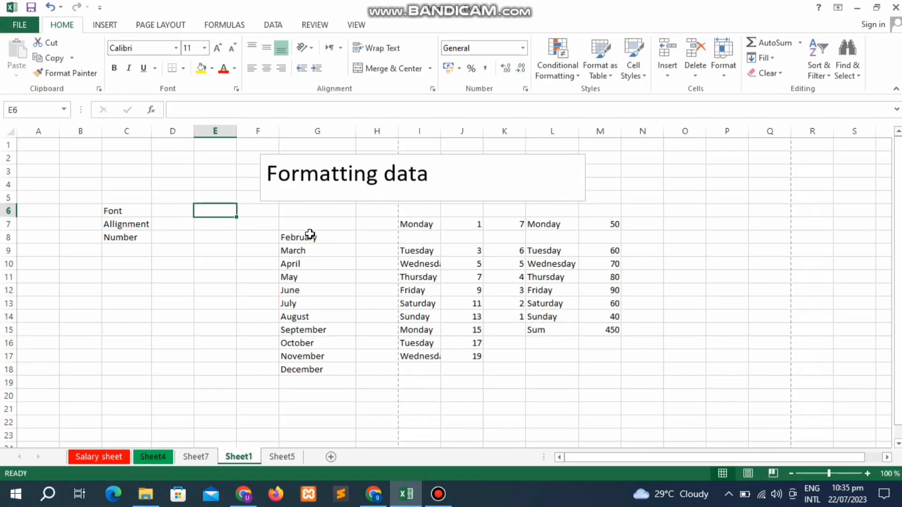
Step: Apply All Borders to the range G8:M18 and examine the table in the print preview
left_click_drag(307, 235, 620, 367)
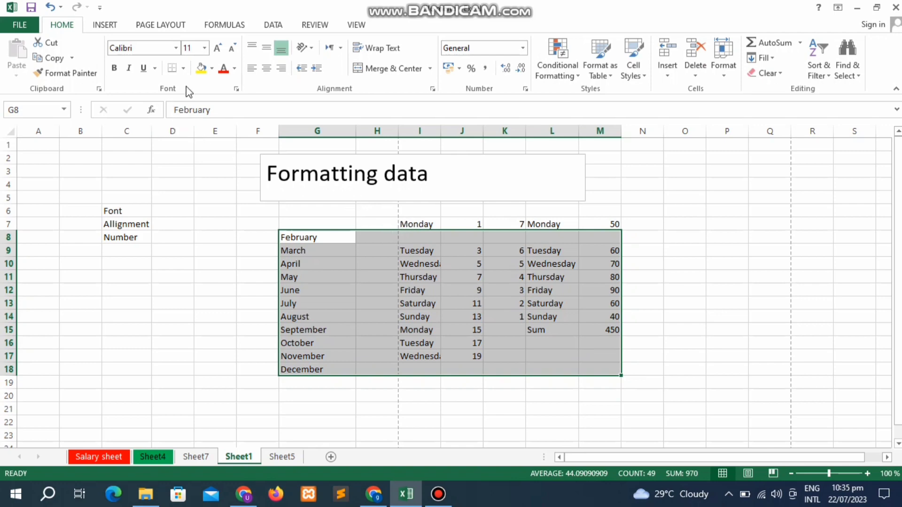
left_click(183, 69)
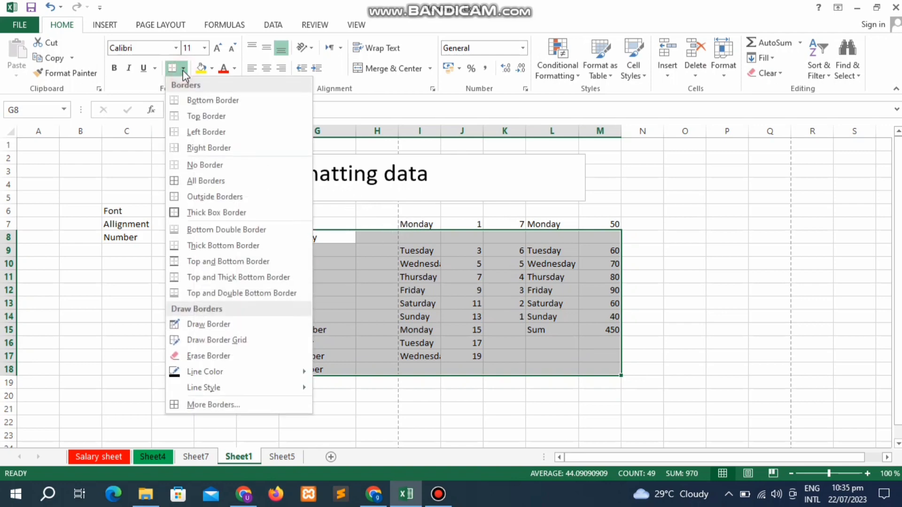
left_click(221, 182)
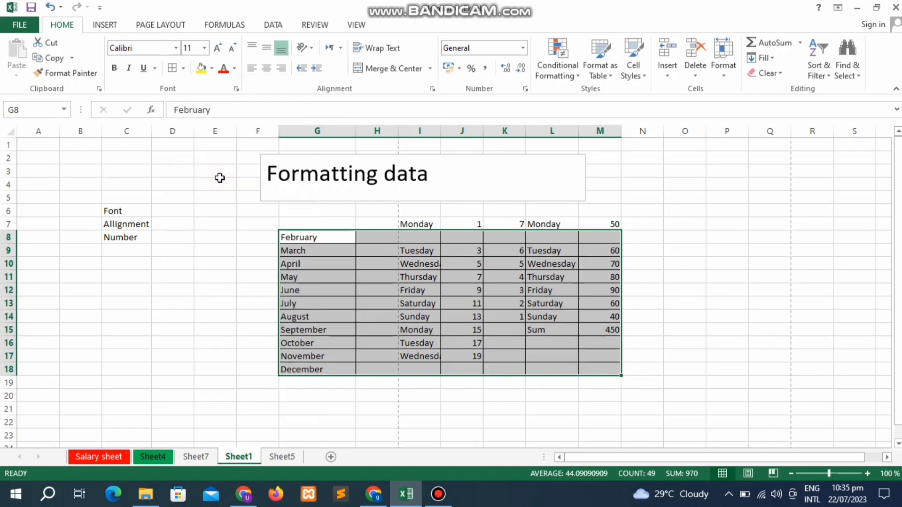
key("ctrl+p")
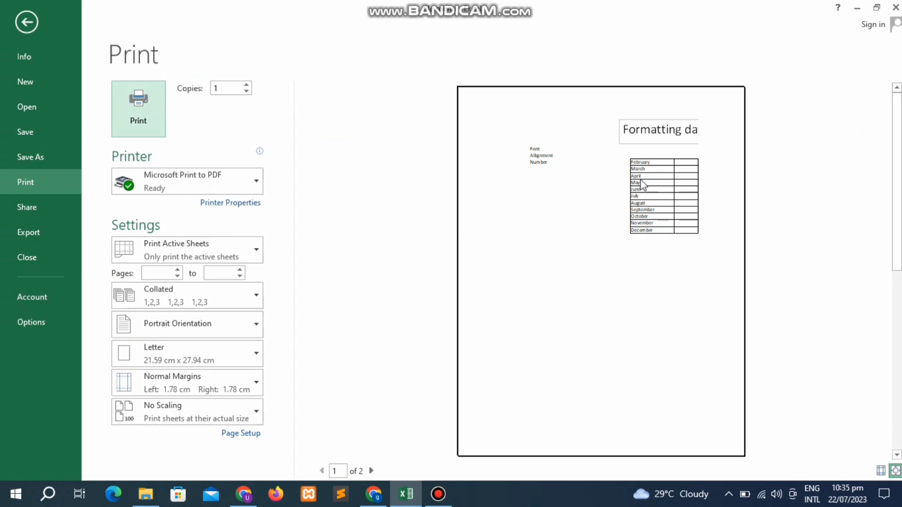
Step: Move the bordered table G8:M18 so that it starts at cell B10 and examine the full table in the print preview
key("Escape")
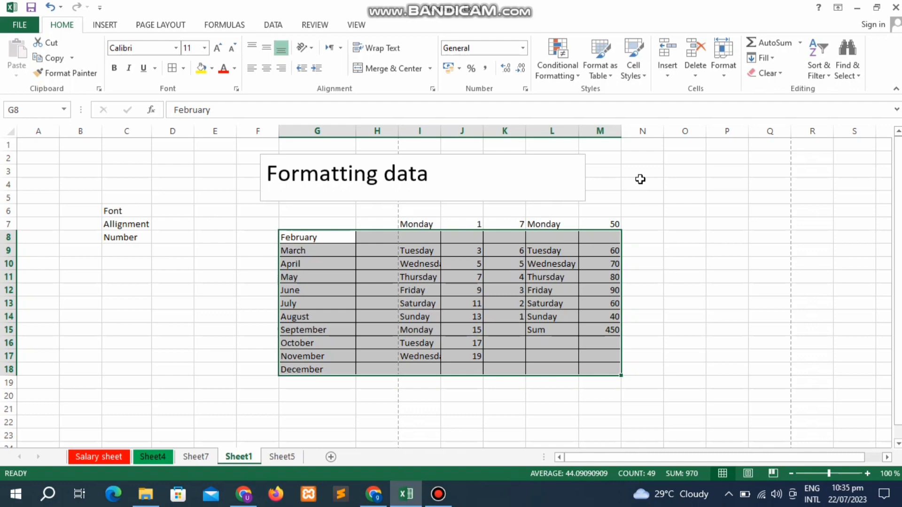
key("ctrl+c")
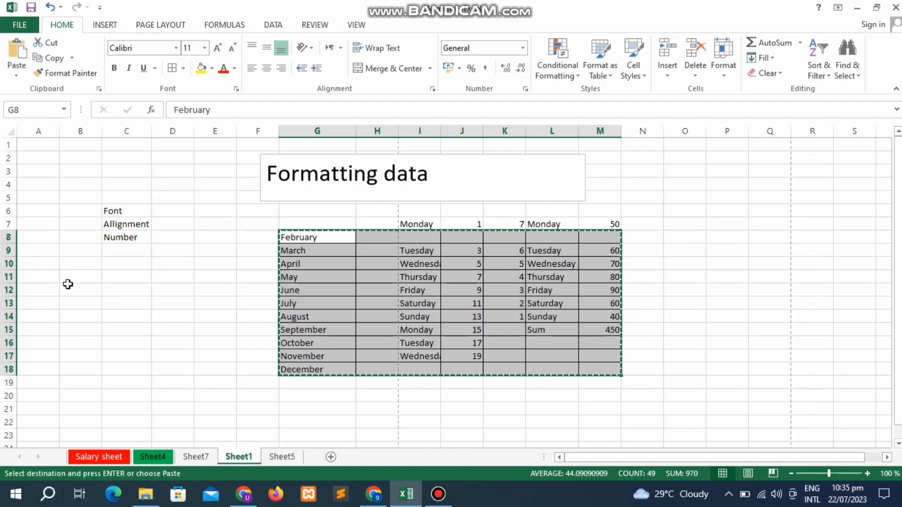
left_click(78, 264)
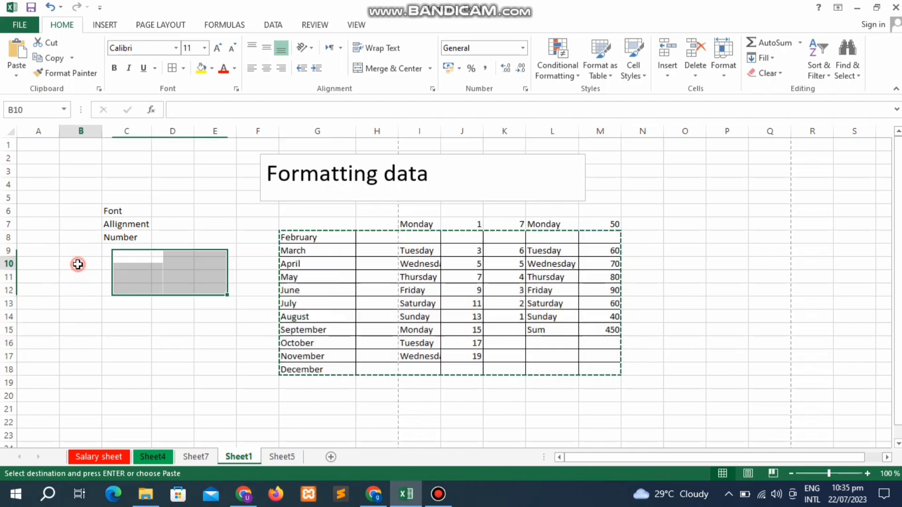
key("ctrl+v")
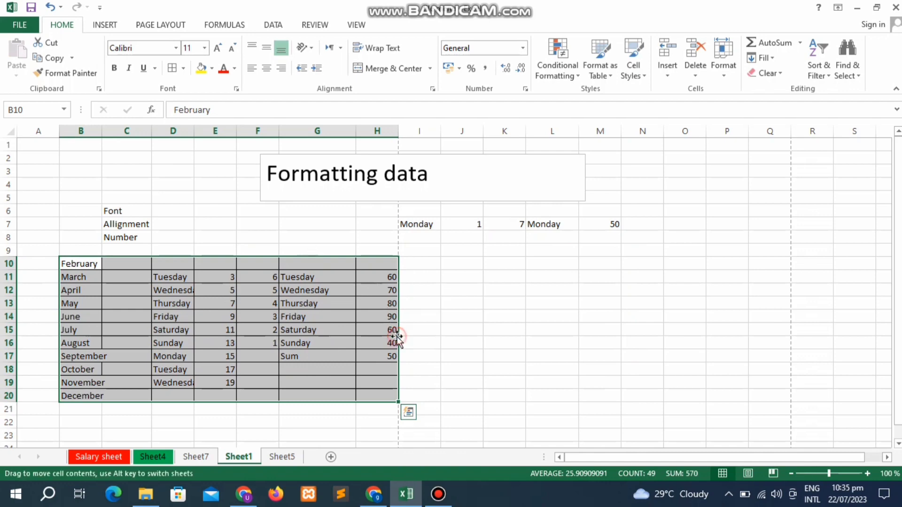
key("ctrl+p")
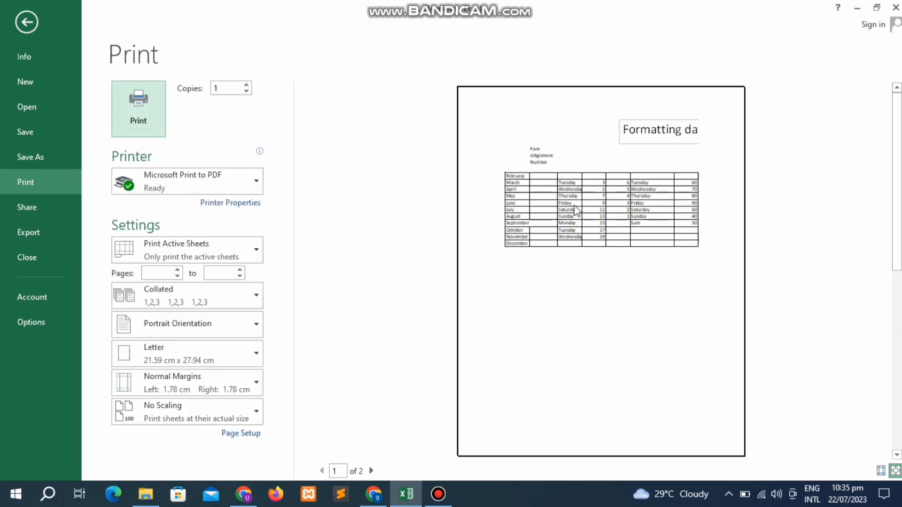
key("Escape")
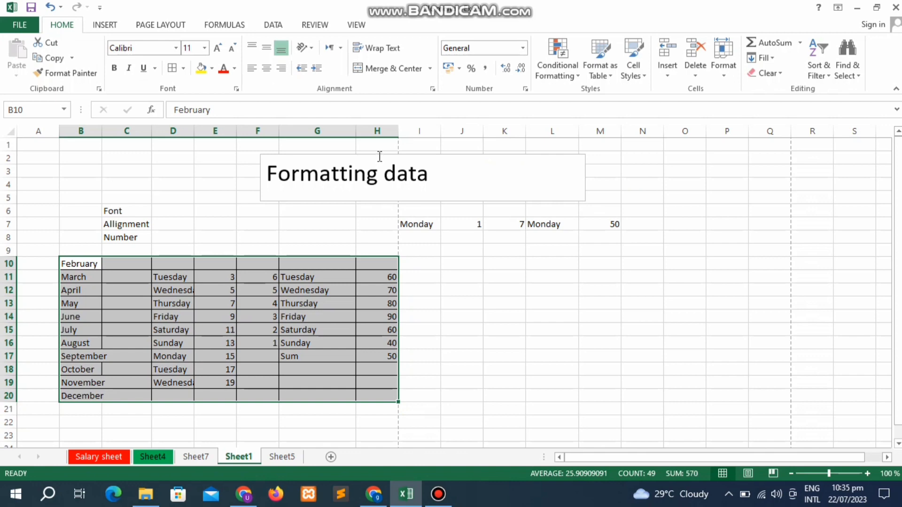
Step: Move the "Formatting data" text box over columns A to H above the Font, Allignment and Number labels, and deselect it
left_click(379, 153)
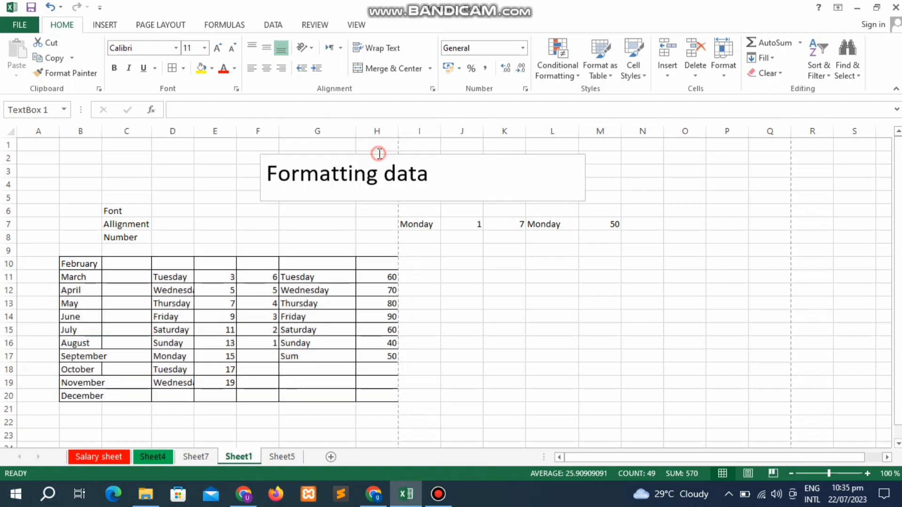
left_click_drag(378, 153, 151, 148)
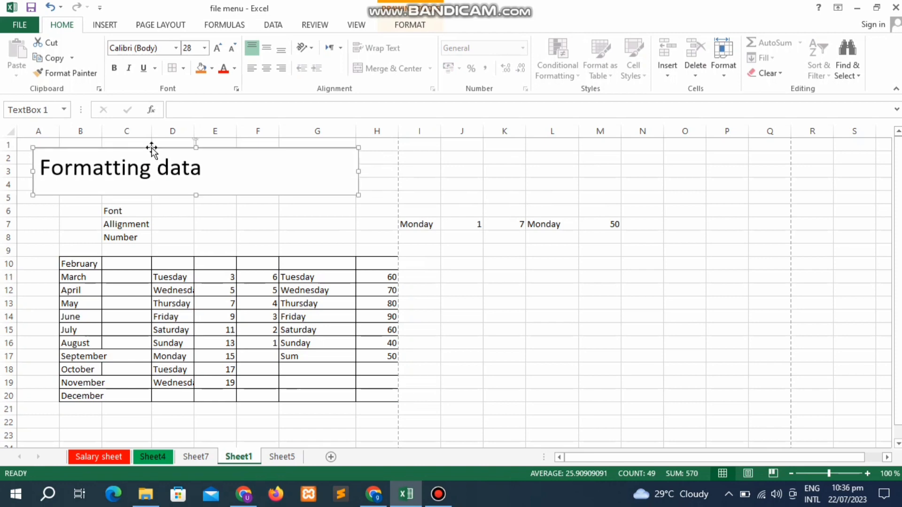
left_click(472, 276)
Step: Clear the contents of the leftover row in the range I6:M7
left_click_drag(427, 227, 594, 217)
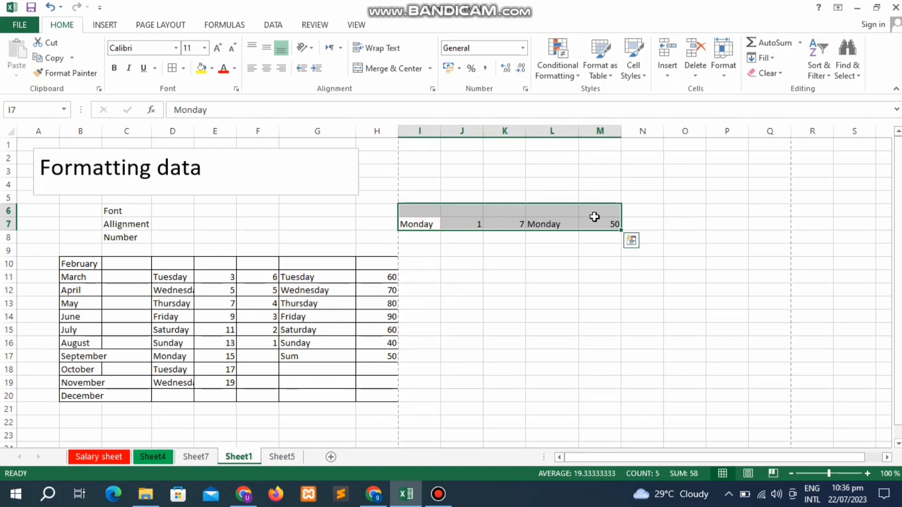
key("Delete")
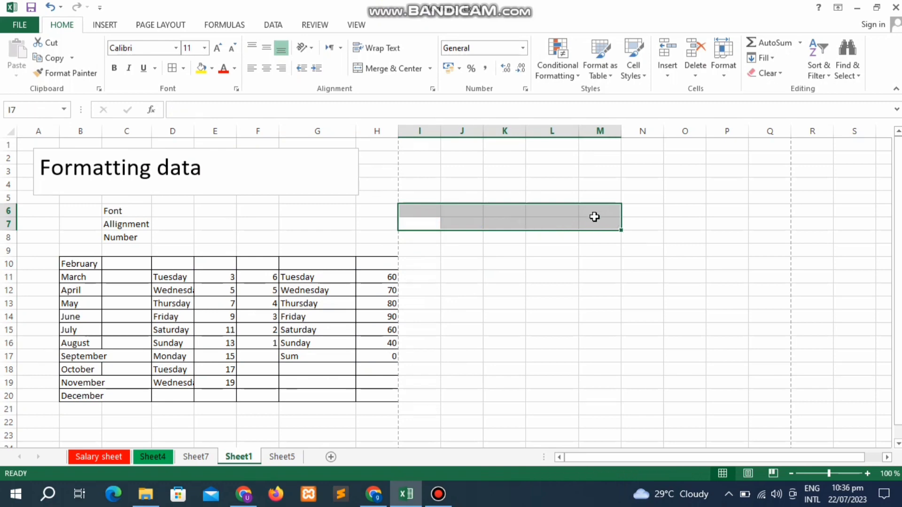
left_click(398, 290)
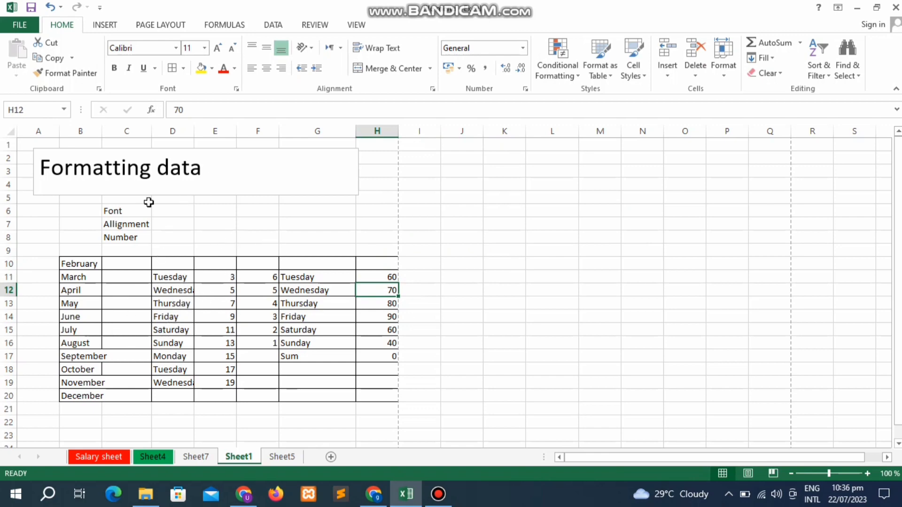
left_click(183, 69)
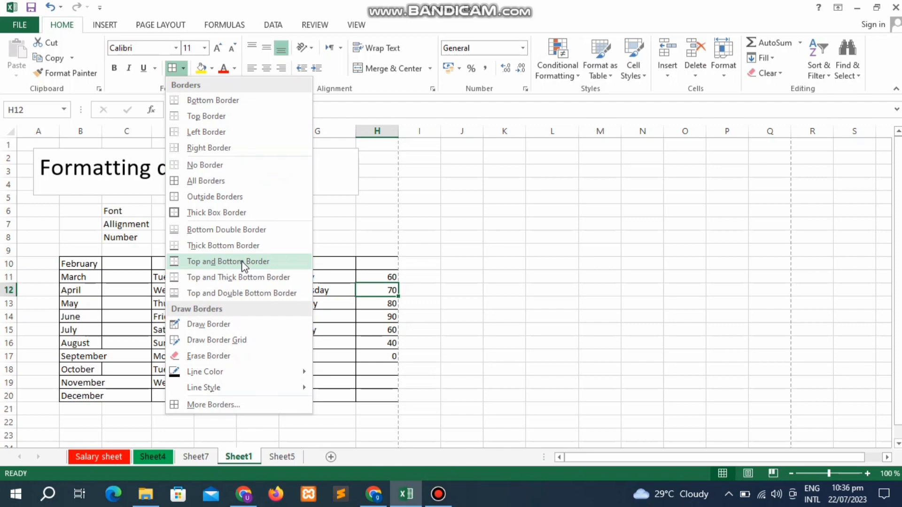
left_click(336, 292)
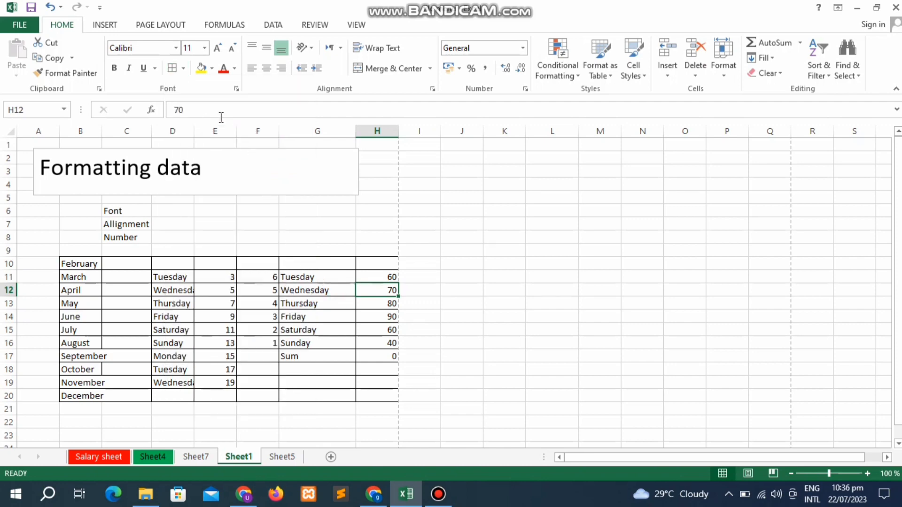
left_click_drag(126, 216, 127, 236)
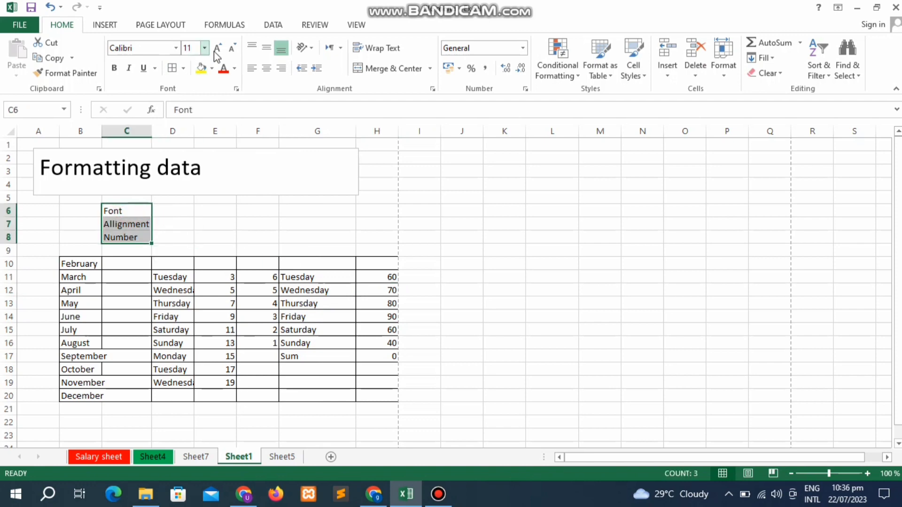
Step: Fill the February cell B10 with yellow and set it back to No Fill
left_click(90, 264)
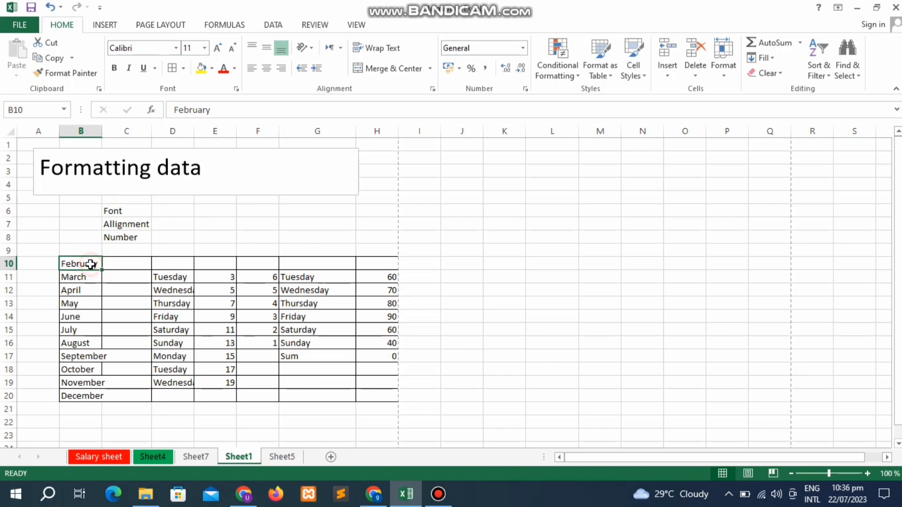
left_click(202, 69)
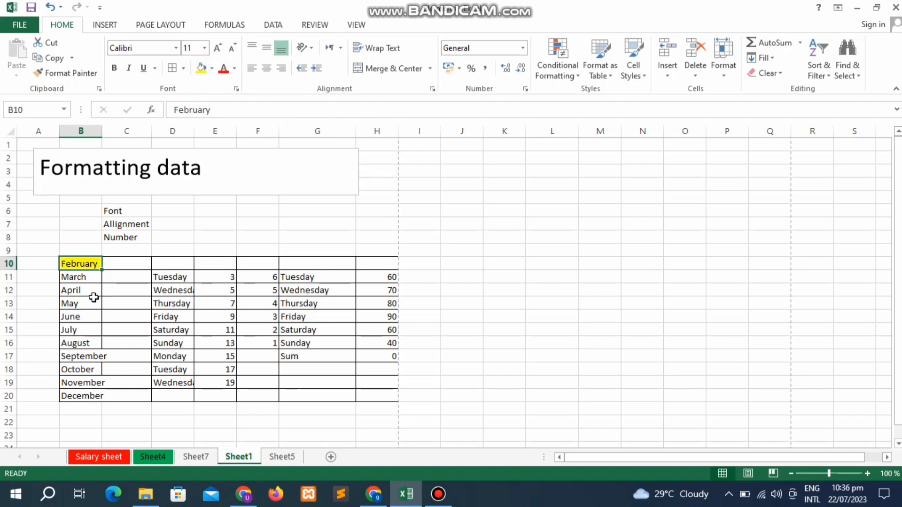
left_click(212, 69)
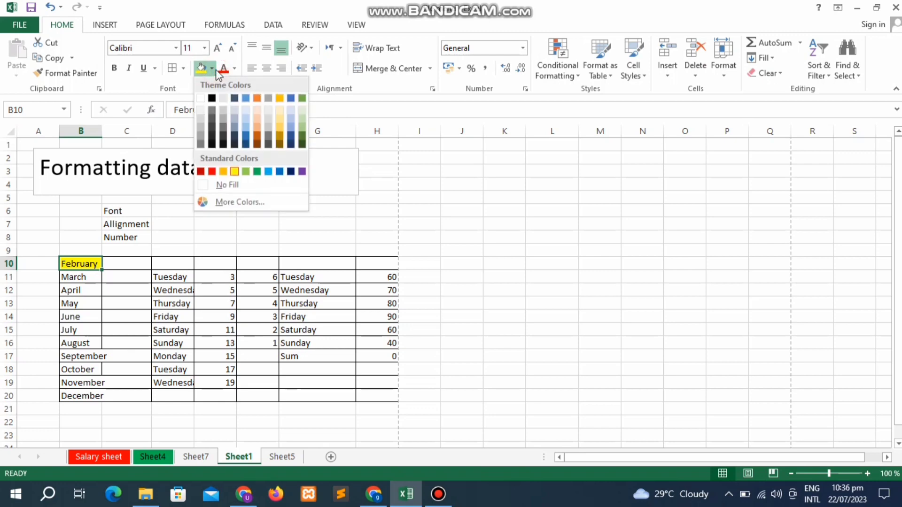
left_click(213, 186)
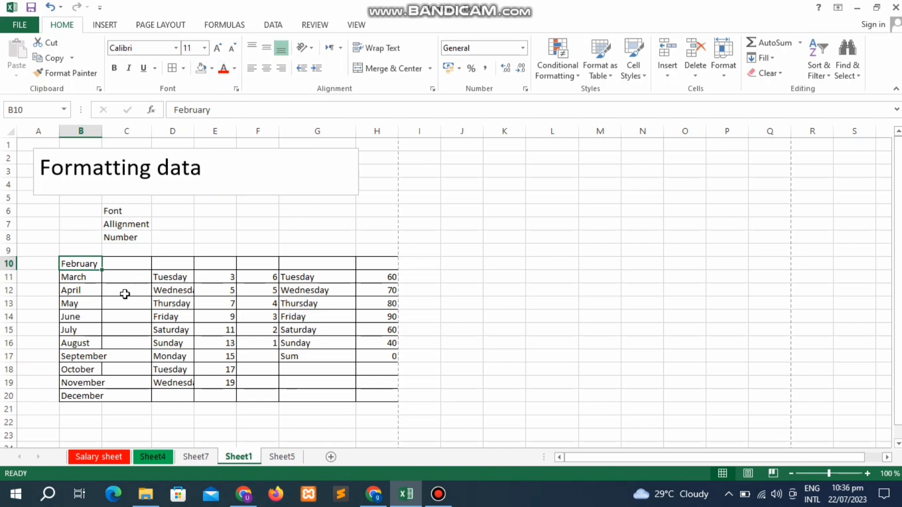
Step: Color the month names in B10:B20 red and change their font color to a darker theme blue
left_click_drag(88, 263, 82, 397)
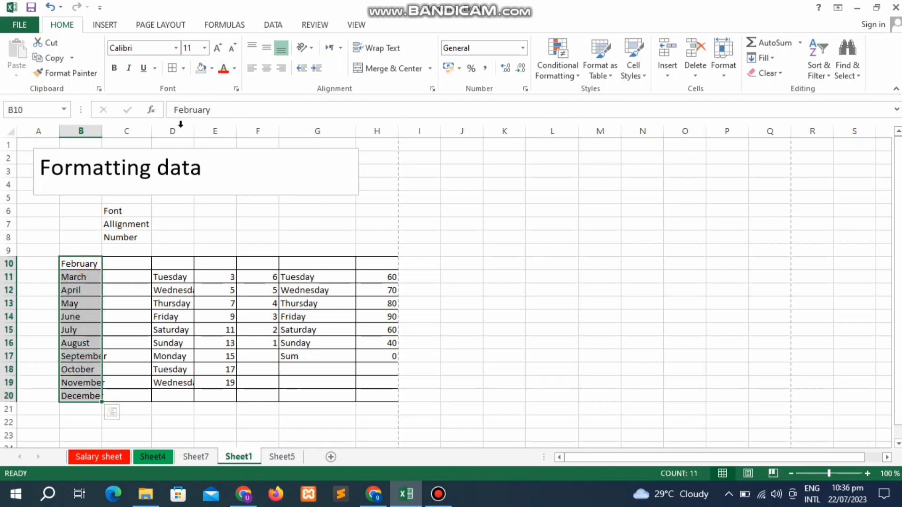
left_click(223, 70)
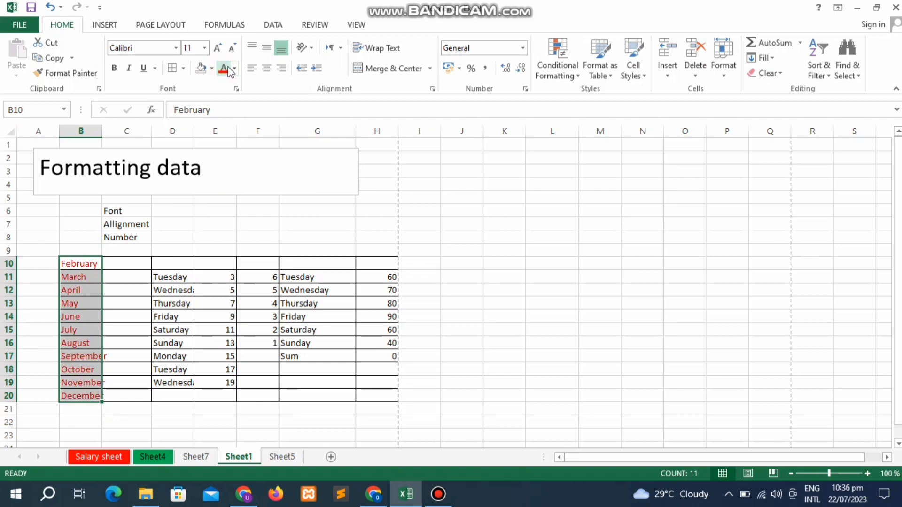
left_click(234, 70)
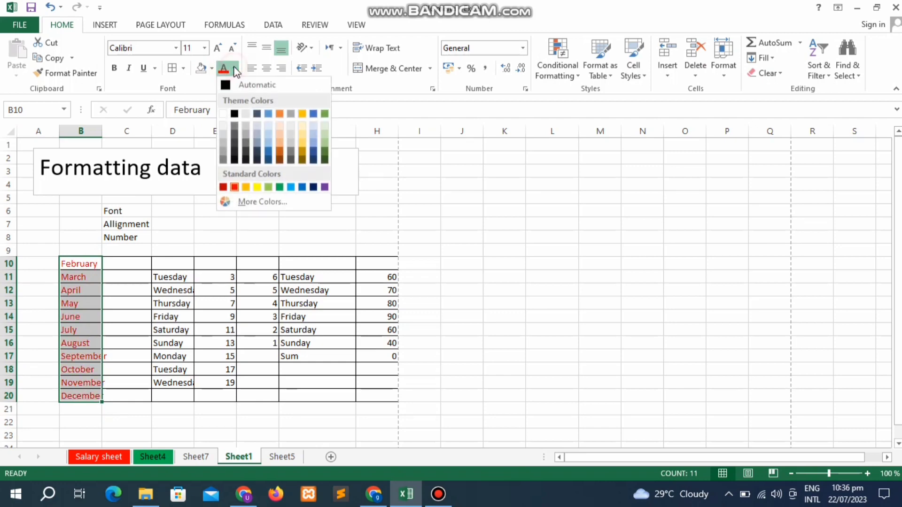
left_click(269, 153)
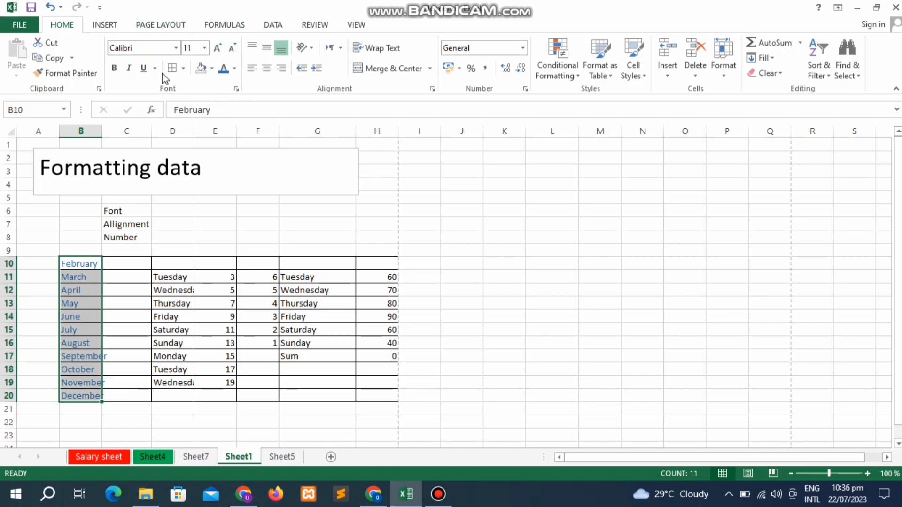
Step: Enlarge the Allignment cell C7 by making row 7 about four times taller and column C about two and a half times wider
left_click_drag(137, 232, 137, 229)
left_click(137, 229)
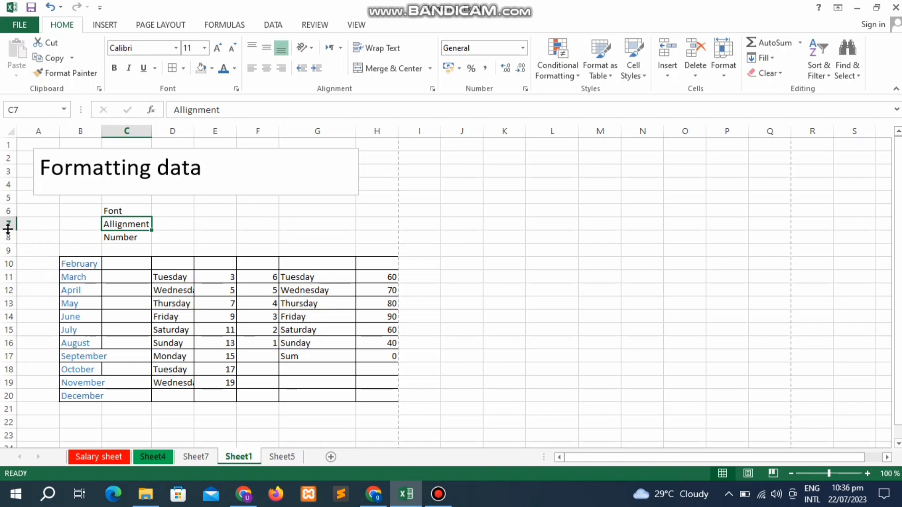
left_click_drag(8, 230, 23, 271)
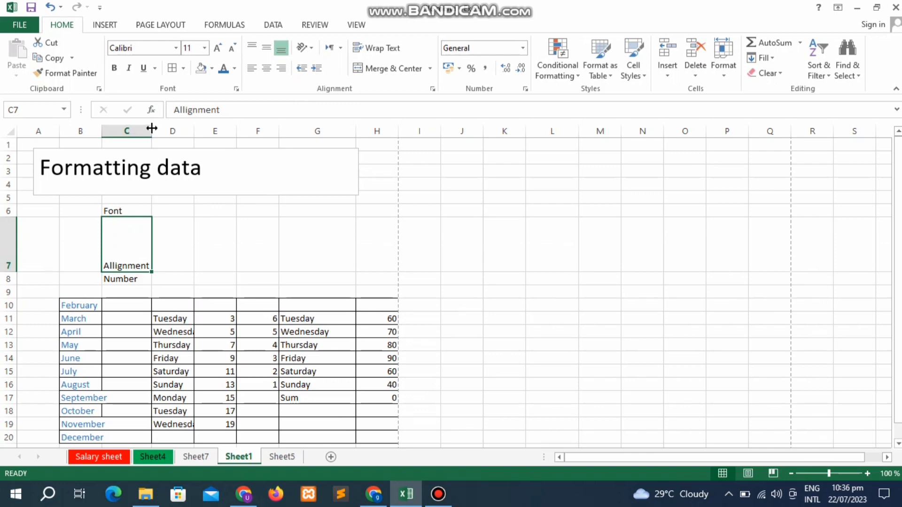
left_click_drag(152, 130, 226, 140)
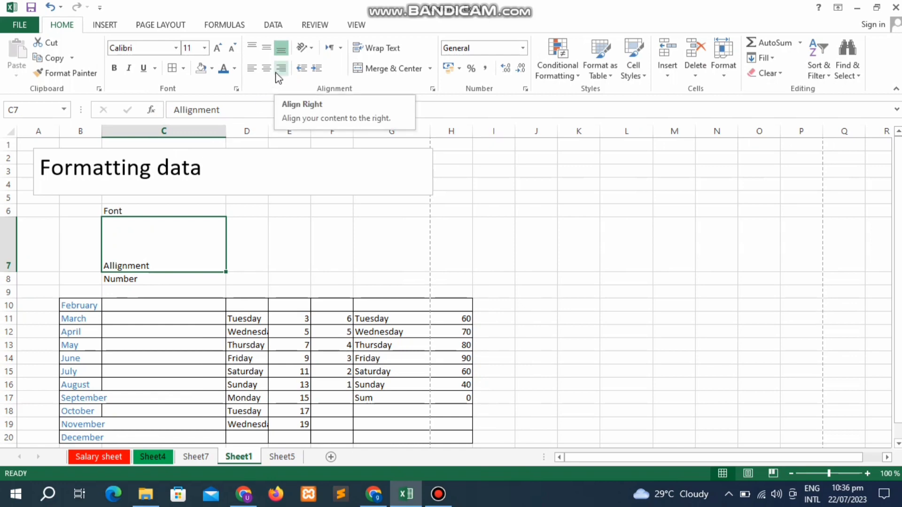
Step: Align the text in cell C7 vertically to the middle, change it to the top and align it left
left_click(267, 48)
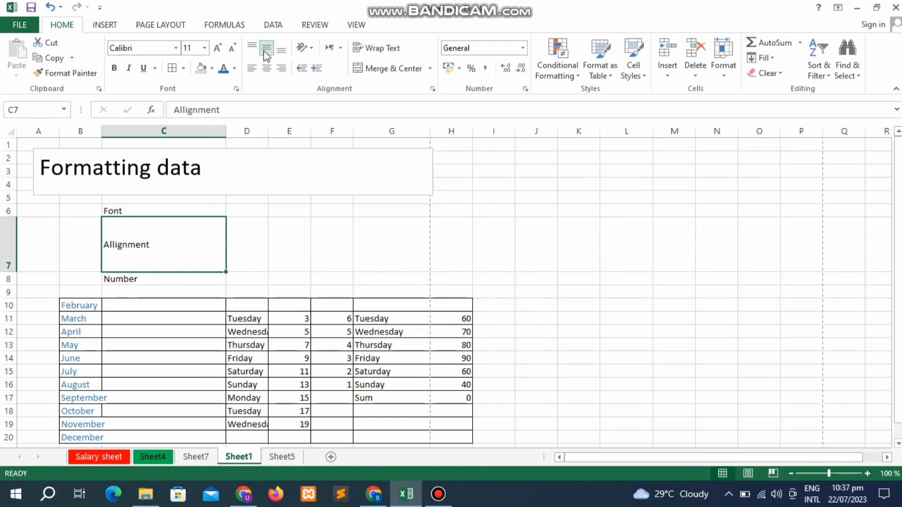
left_click(256, 50)
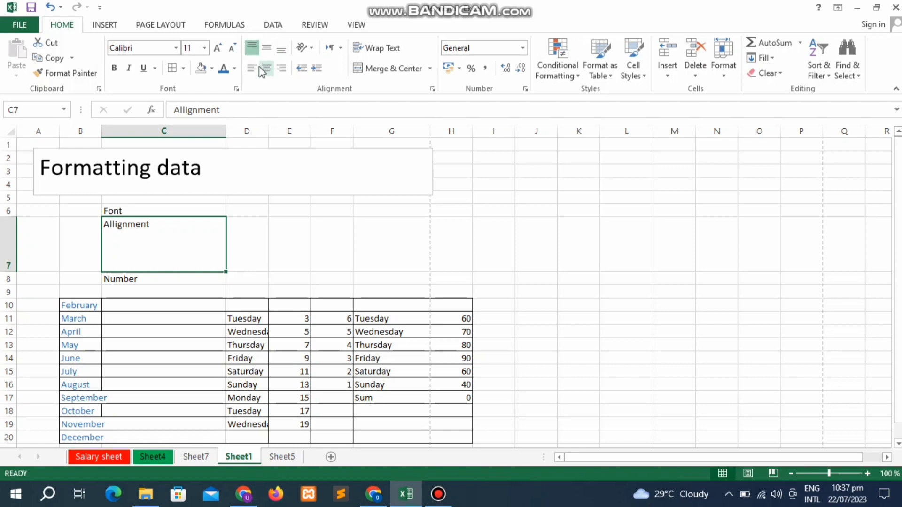
left_click(259, 67)
left_click(259, 69)
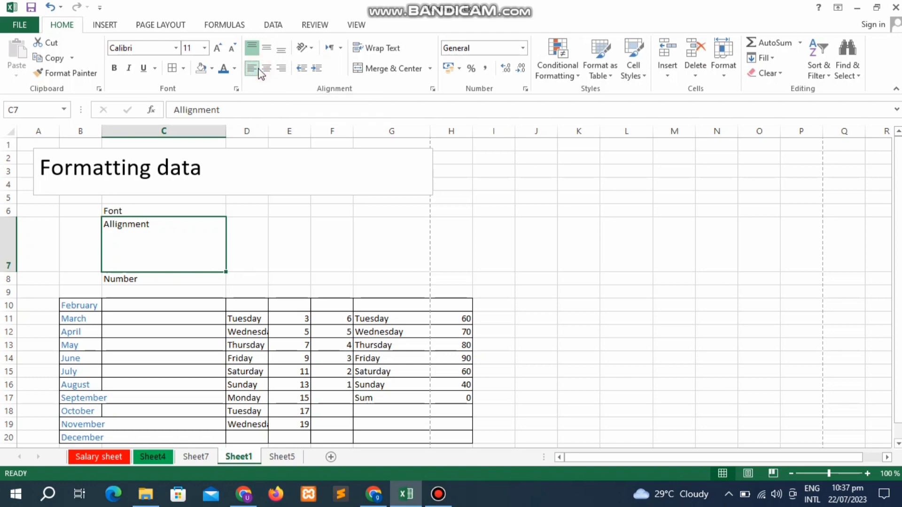
Step: Center the text in cell C7 horizontally and apply middle and bottom vertical alignment in turn
left_click(266, 68)
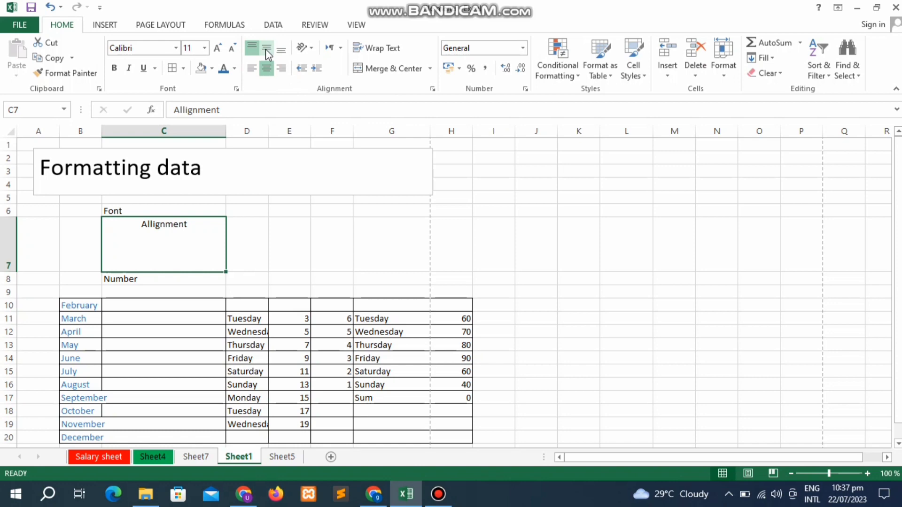
left_click(266, 49)
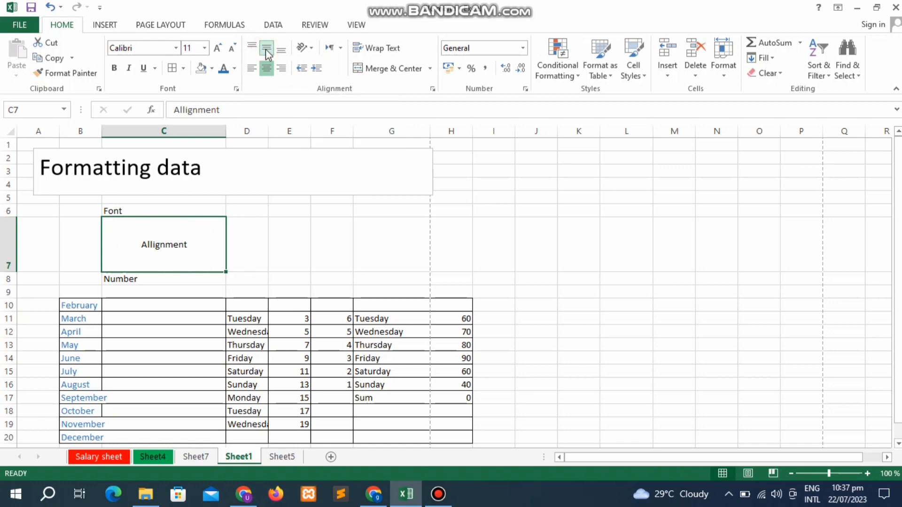
left_click(281, 48)
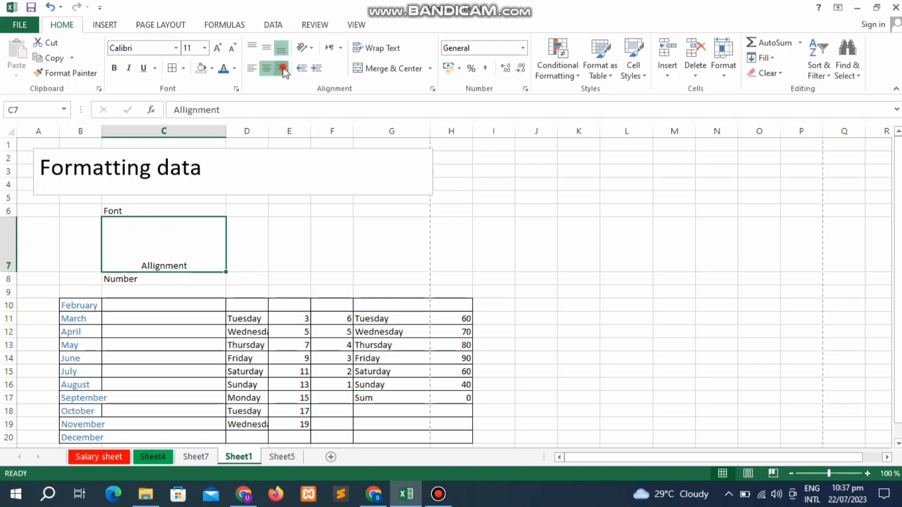
Step: Align the text in cell C7 to the right, try middle vertical alignment and set it to the top
left_click(282, 69)
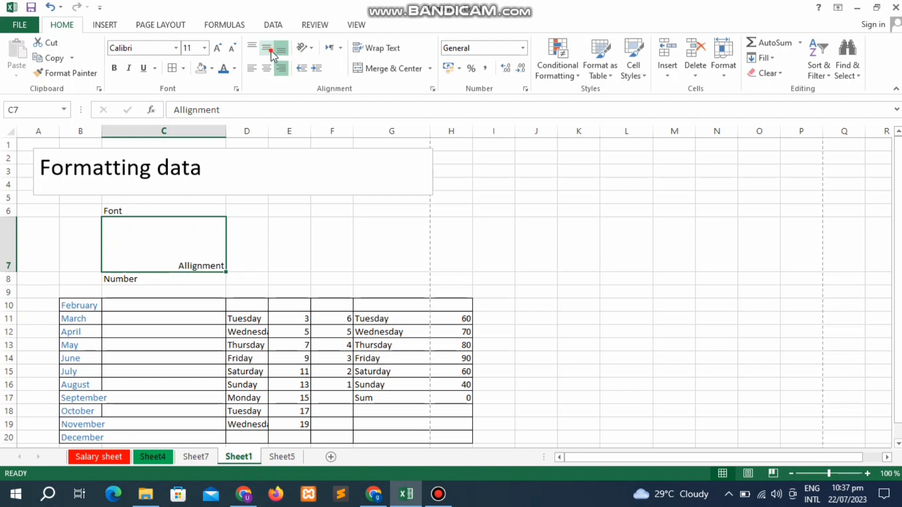
left_click(271, 51)
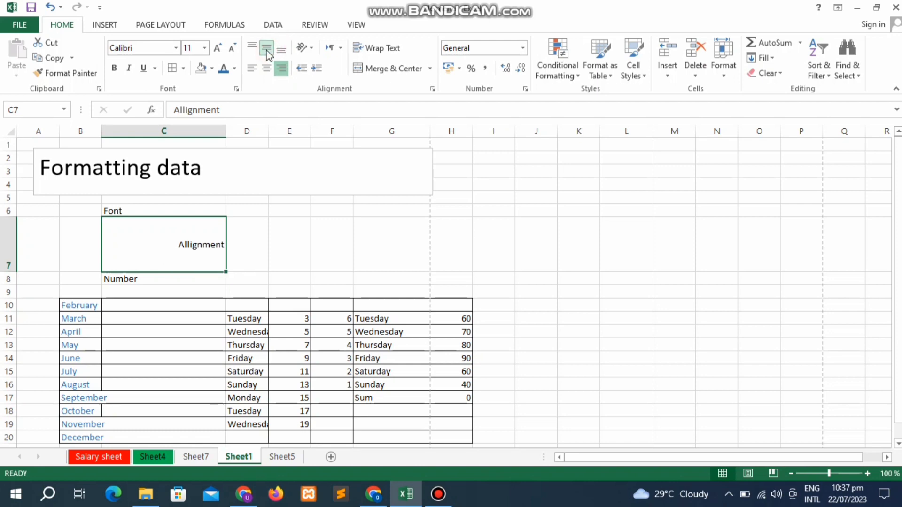
left_click(255, 48)
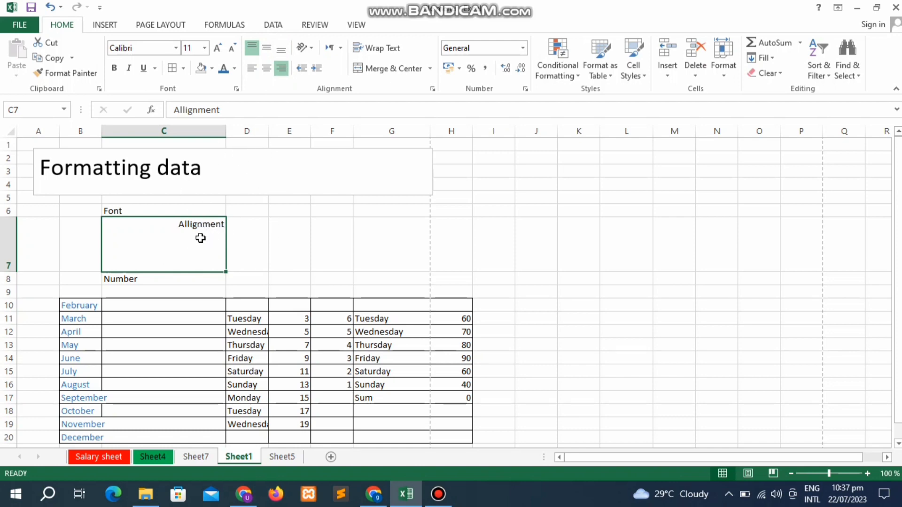
Step: Try to decrease the indent of the text in cell C7
left_click(300, 73)
left_click(299, 73)
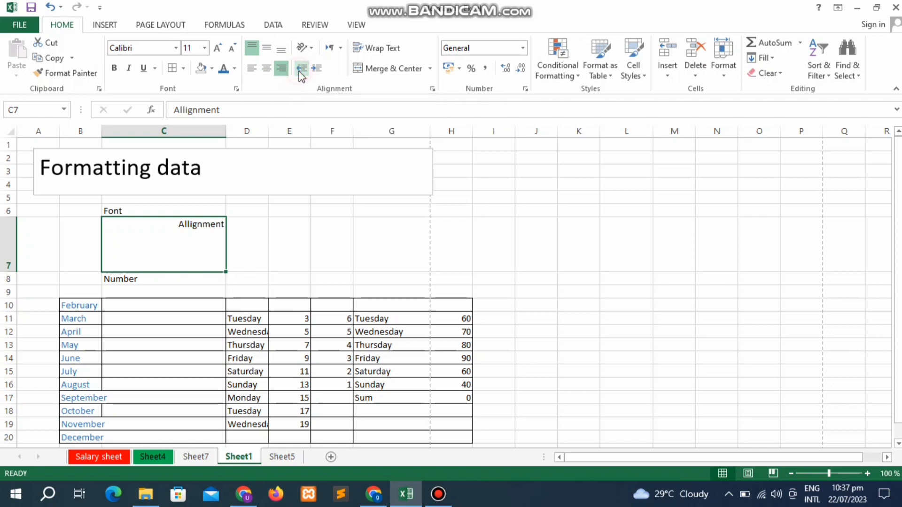
Step: Increase the indent of the right-aligned text in cell C7 by several levels
left_click(305, 71)
left_click(305, 71)
left_click(317, 69)
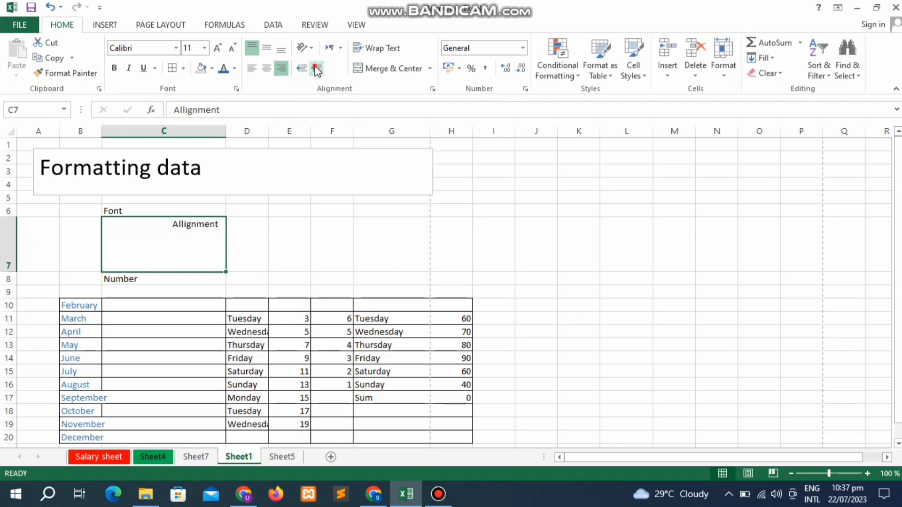
left_click(317, 69)
left_click(317, 69)
left_click(317, 69)
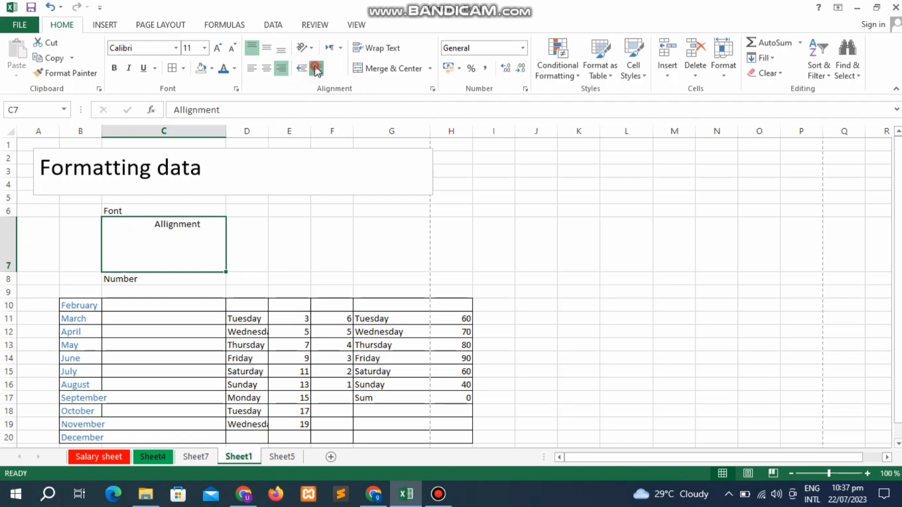
left_click(316, 68)
left_click(316, 68)
left_click(315, 67)
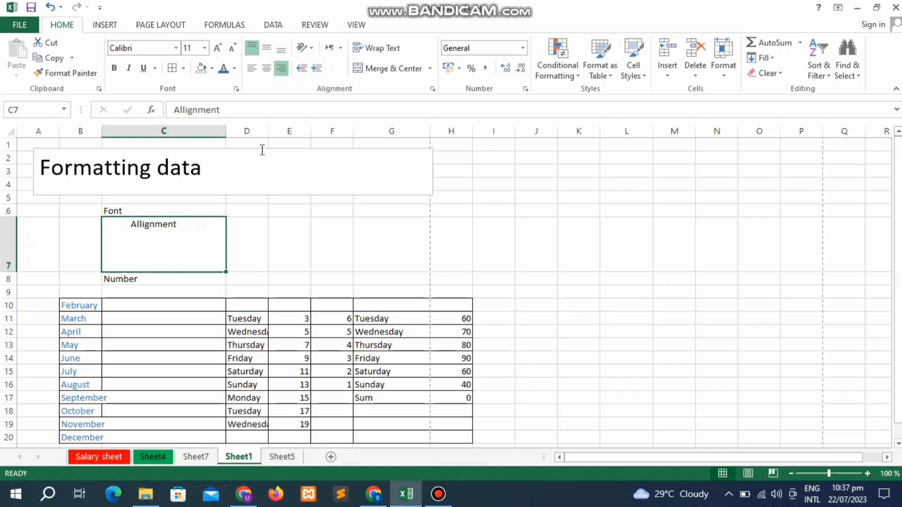
Step: Decrease the indent of the text in cell C7 repeatedly until it sits against the cell's right edge
left_click(301, 69)
left_click(301, 70)
left_click(302, 69)
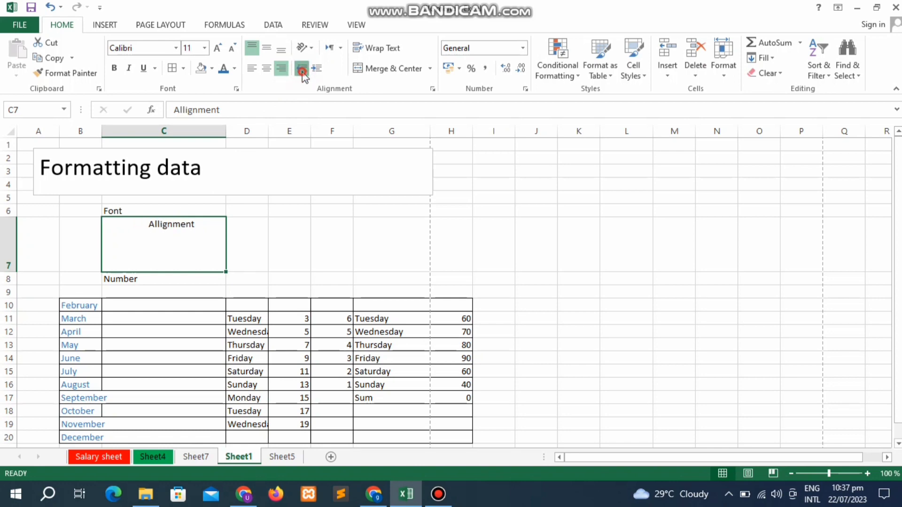
left_click(302, 70)
left_click(302, 70)
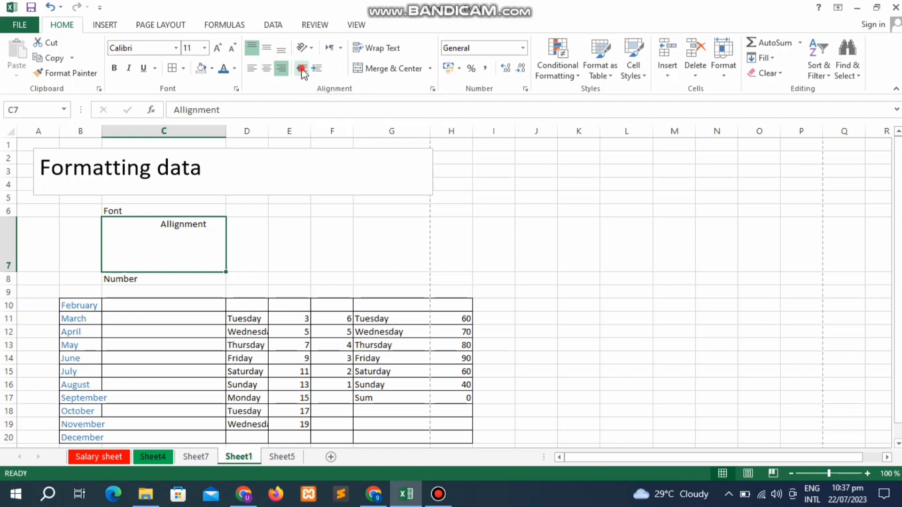
left_click(302, 70)
left_click(301, 70)
left_click(302, 69)
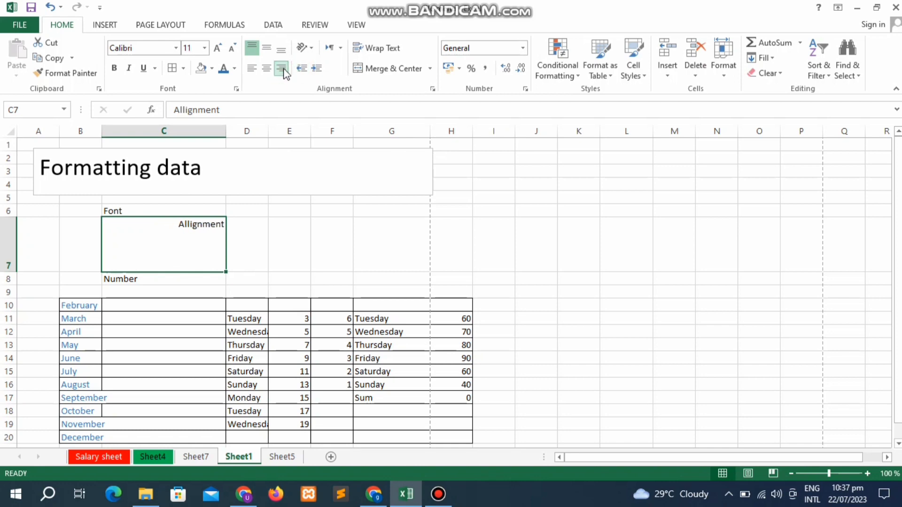
Step: Center the text in cell C7 horizontally and set its orientation to Angle Clockwise
left_click(271, 71)
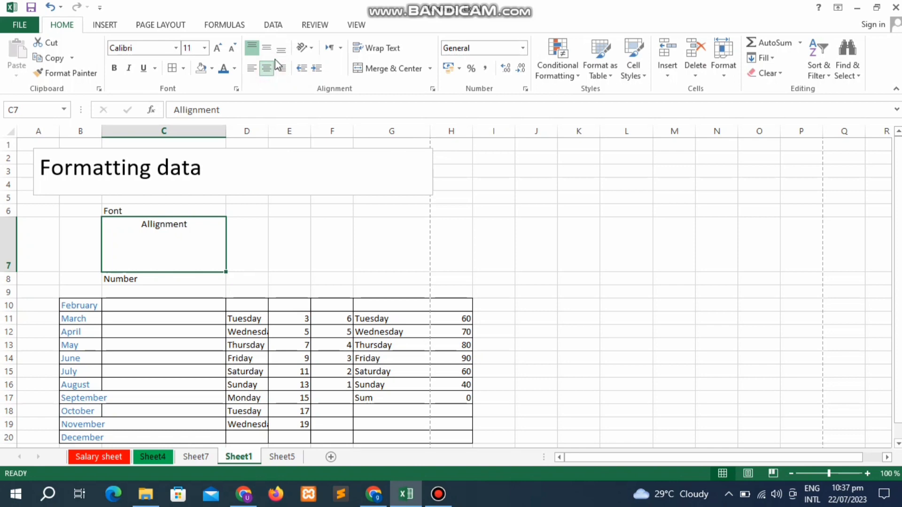
left_click(307, 49)
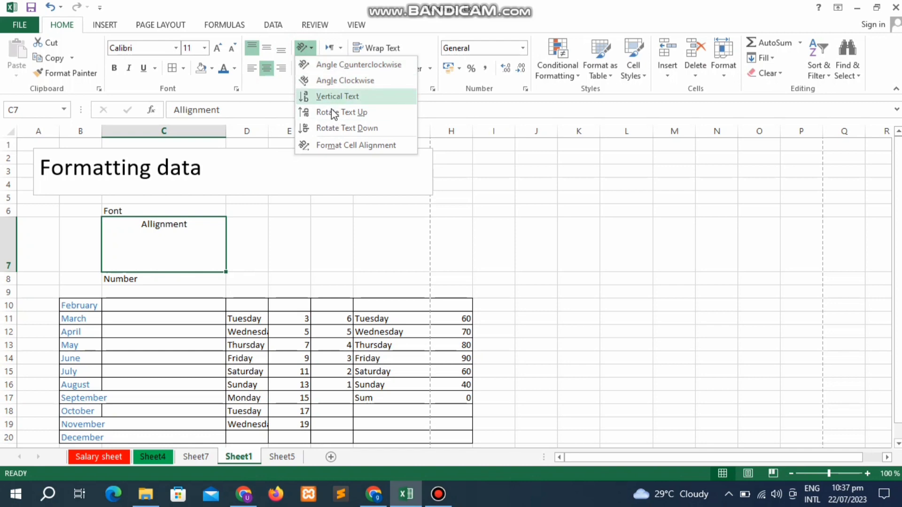
left_click(340, 80)
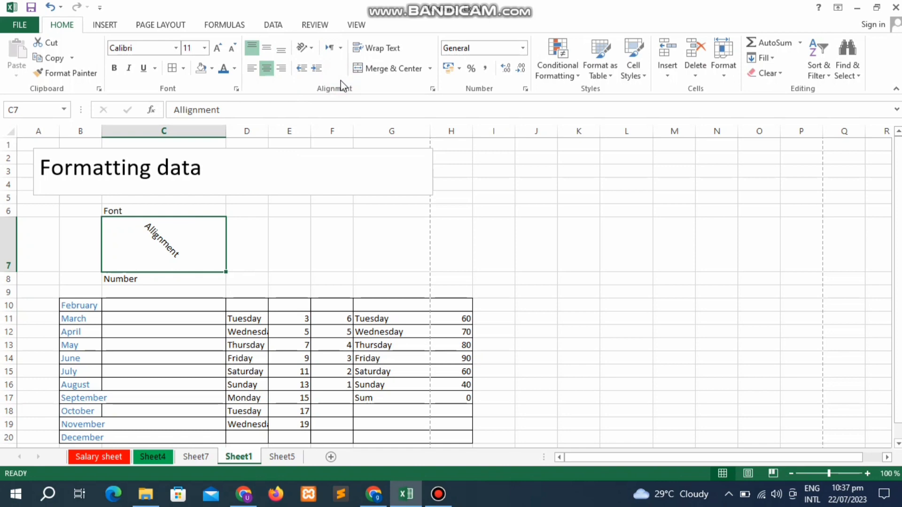
Step: Apply the Vertical Text, Rotate Text Up and Rotate Text Down orientations to cell C7 in turn
left_click(308, 48)
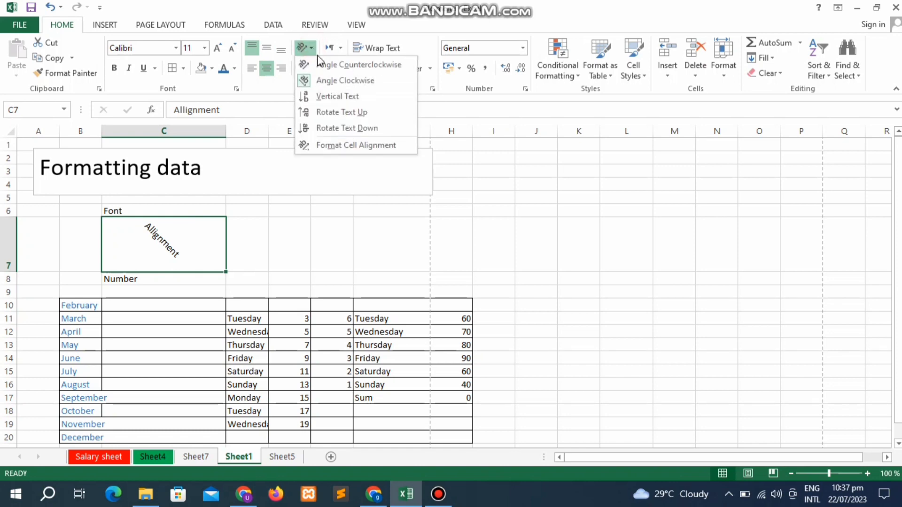
left_click(331, 96)
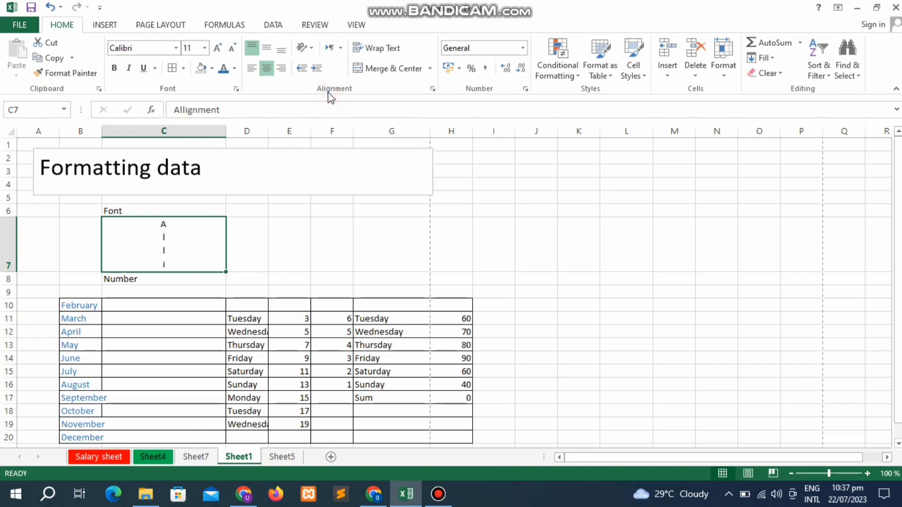
left_click(307, 51)
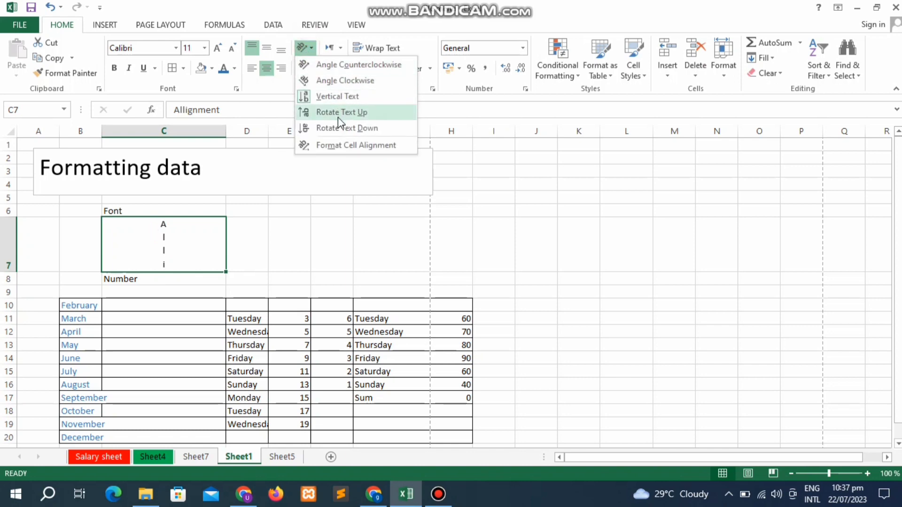
left_click(338, 115)
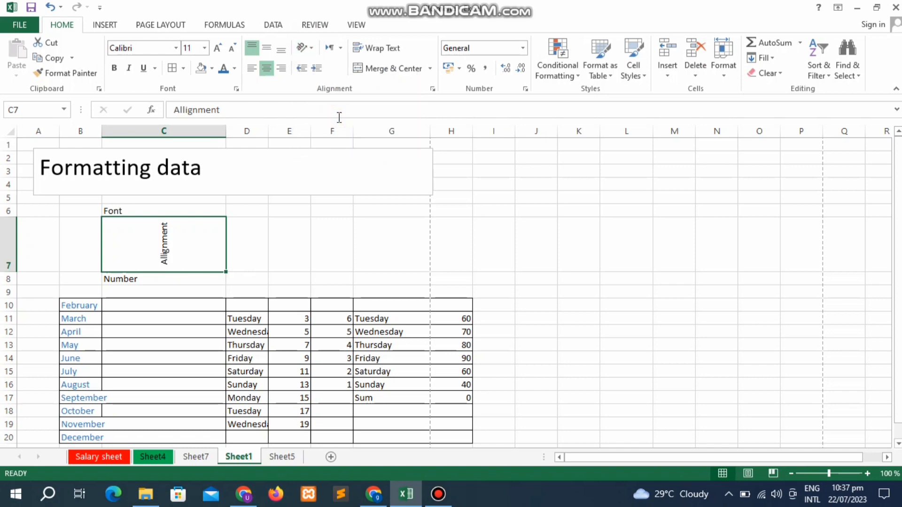
left_click(310, 48)
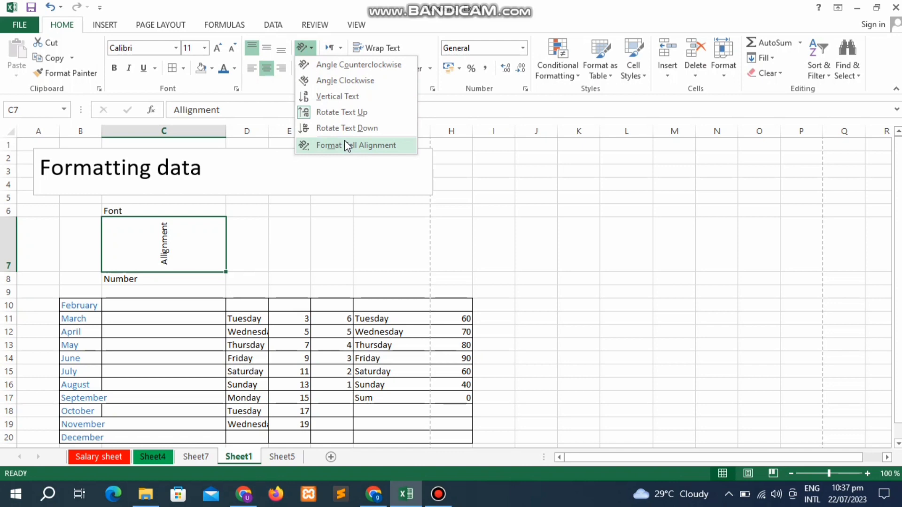
left_click(345, 127)
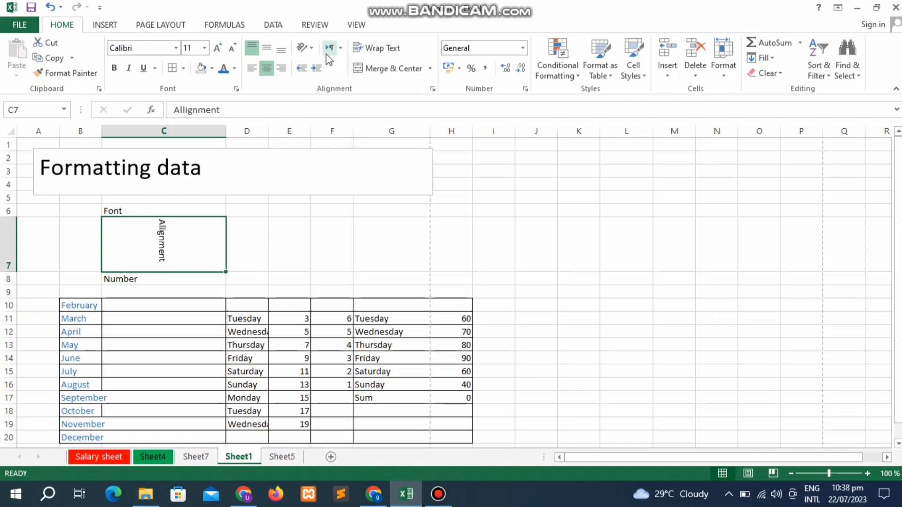
Step: Set the text orientation of cell C7 to -75 degrees in the Format Cells alignment settings
left_click(309, 49)
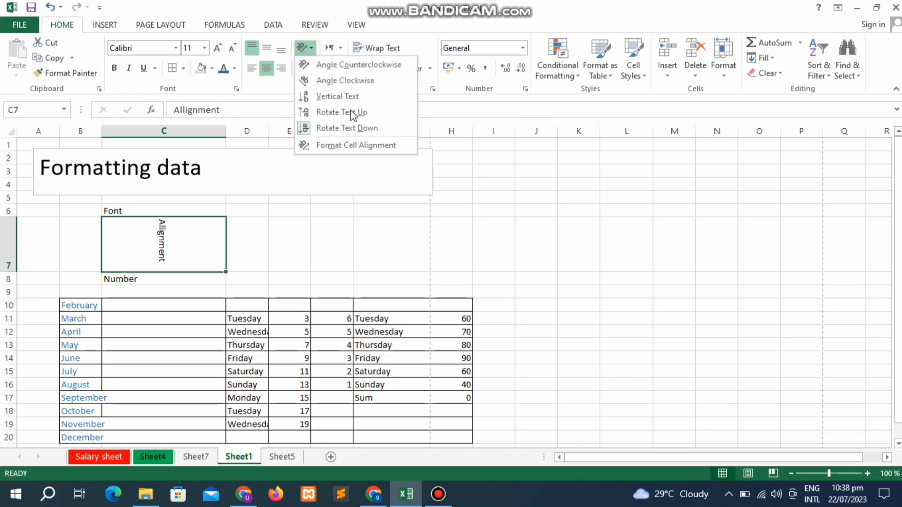
left_click(362, 141)
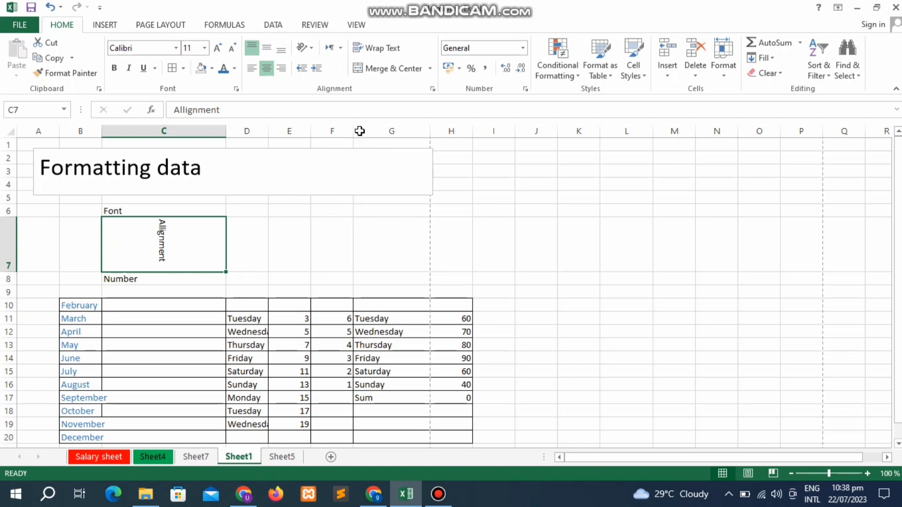
key("ctrl+1")
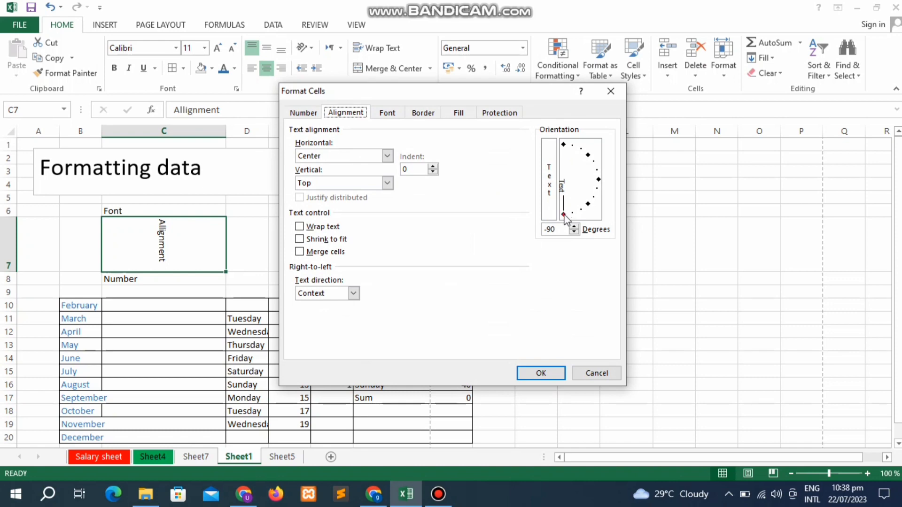
left_click_drag(565, 217, 574, 220)
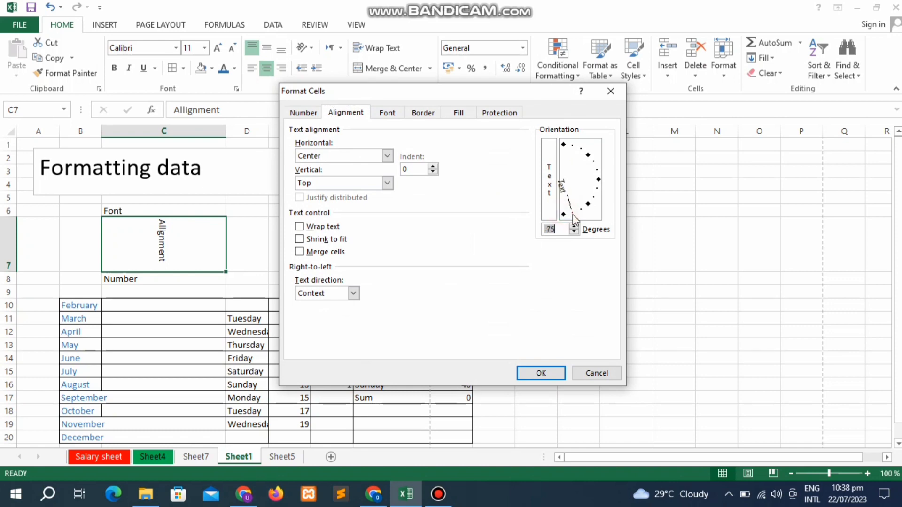
left_click(541, 373)
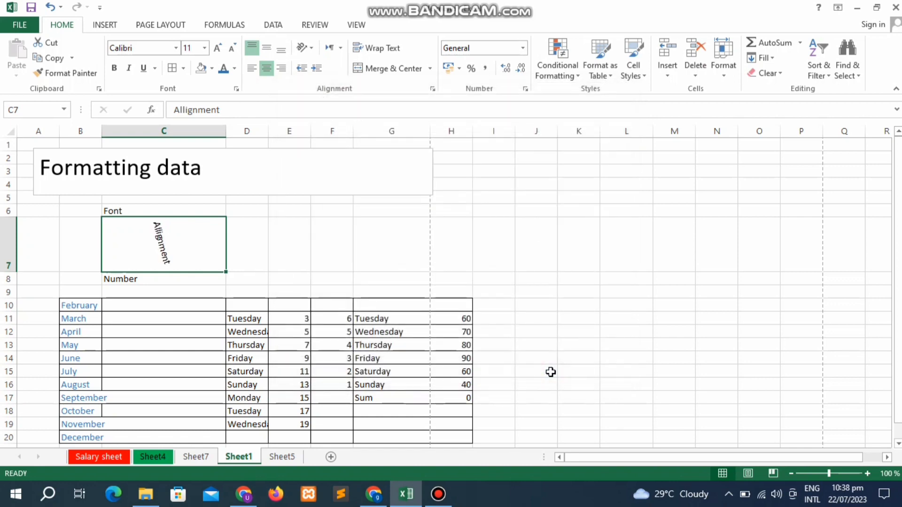
Step: Undo the custom rotation of cell C7 and set its orientation to Angle Counterclockwise
key("ctrl+z")
left_click(306, 48)
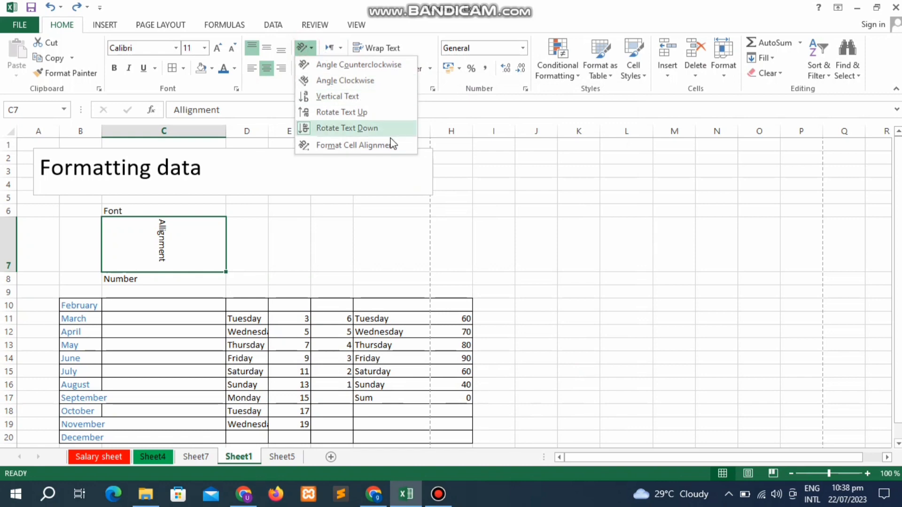
left_click(380, 71)
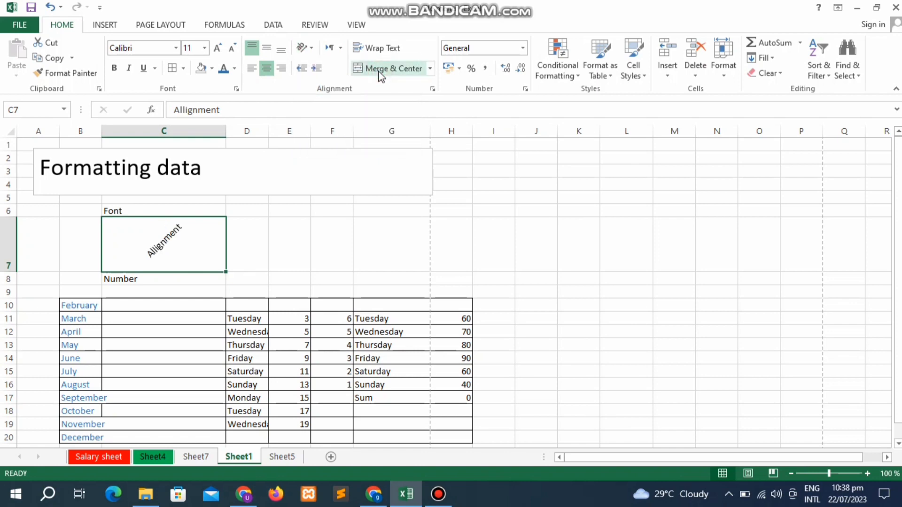
Step: Clear all formats from cell C7 while keeping its text
left_click(502, 259)
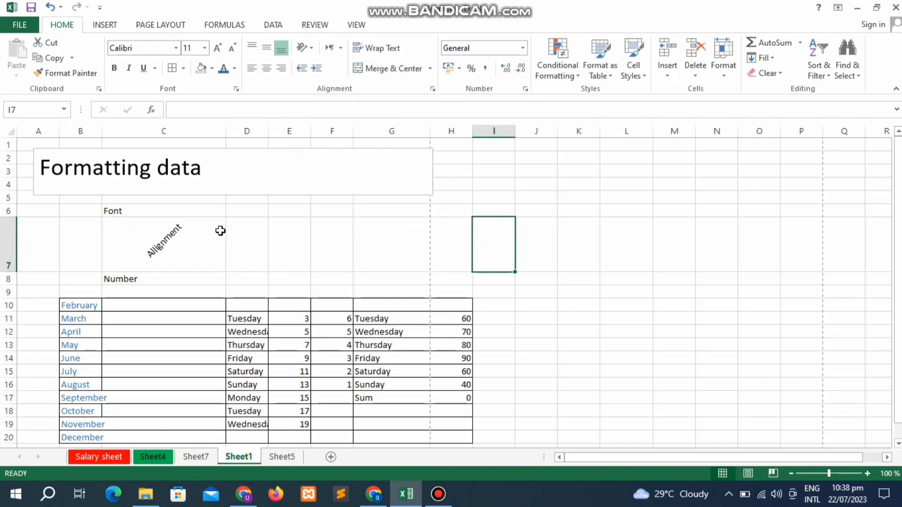
left_click(192, 241)
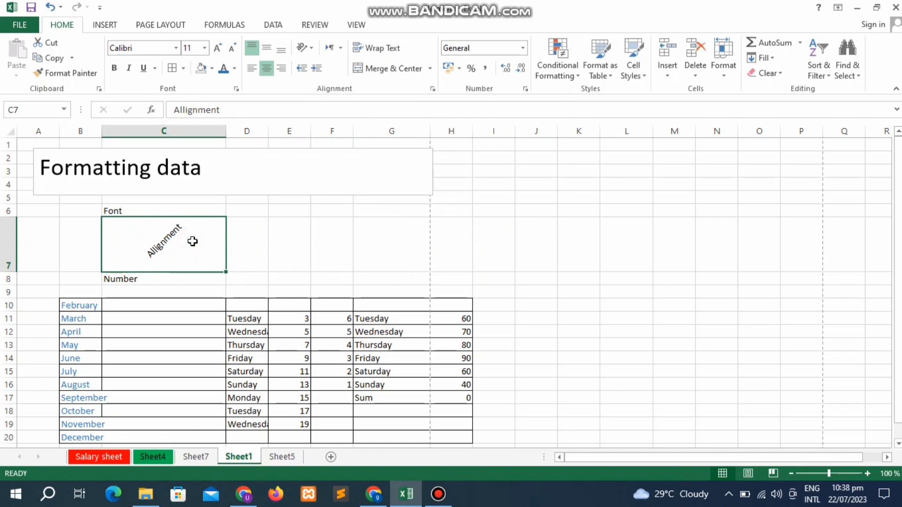
left_click(771, 75)
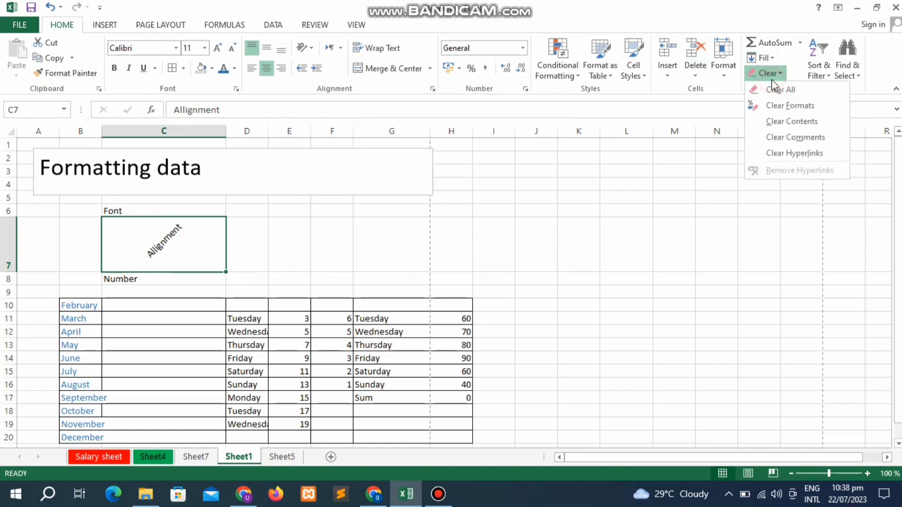
left_click(775, 105)
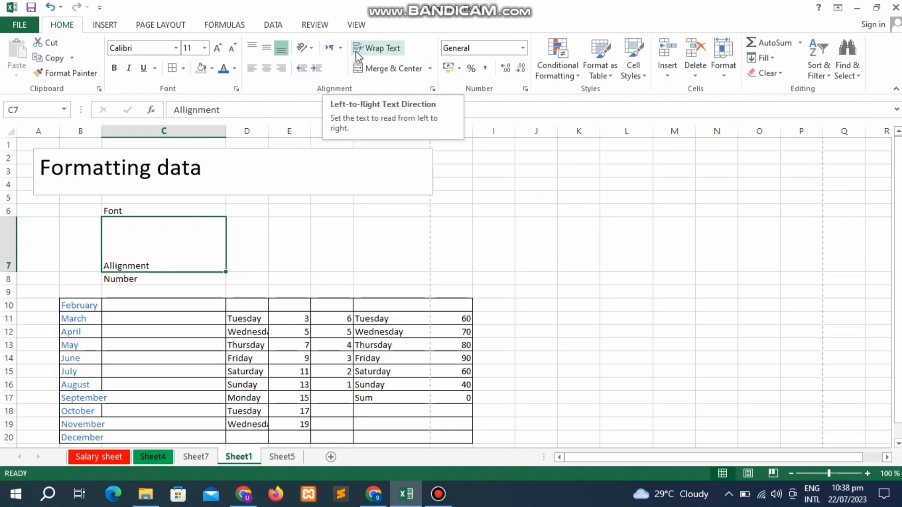
Step: Narrow column C until the text in cell C7 spills over into column D
left_click(230, 129)
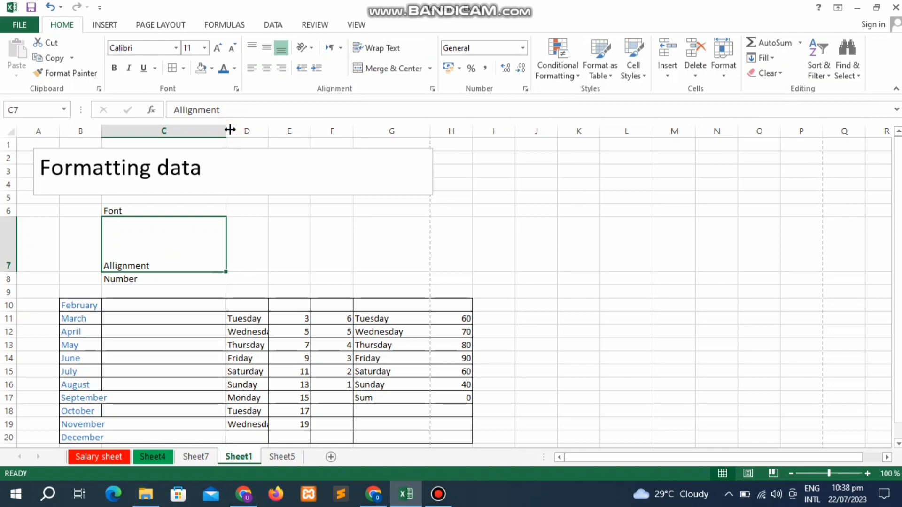
left_click(229, 129)
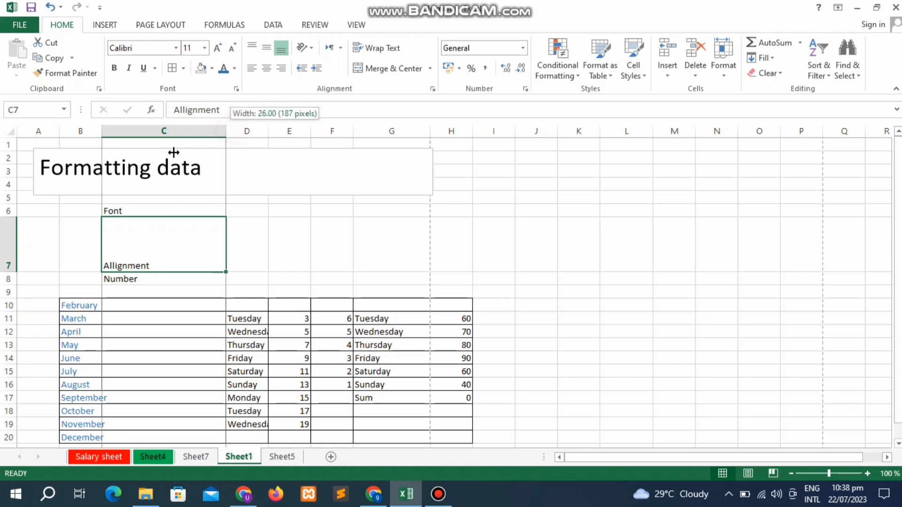
key("ctrl+z")
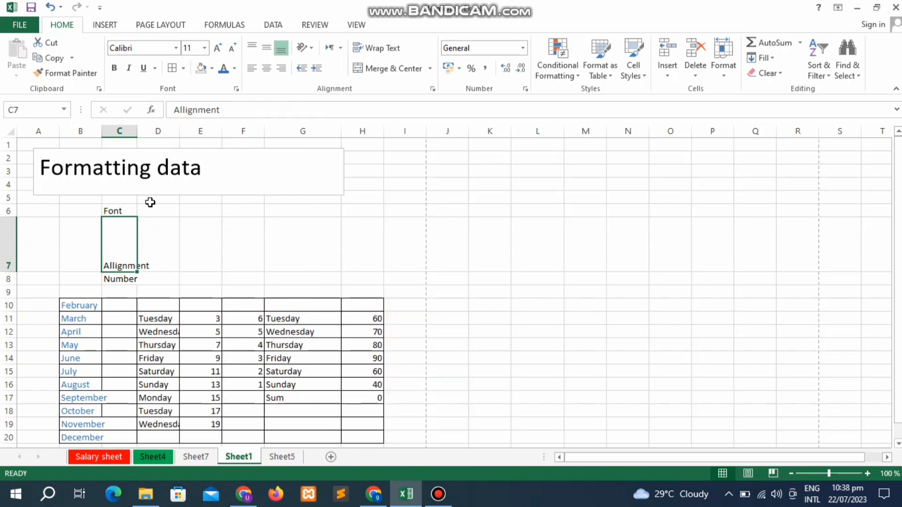
Step: Wrap the text in cell C7, then widen column C and narrow it again to show how the lines reflow
left_click(171, 262)
left_click(118, 254)
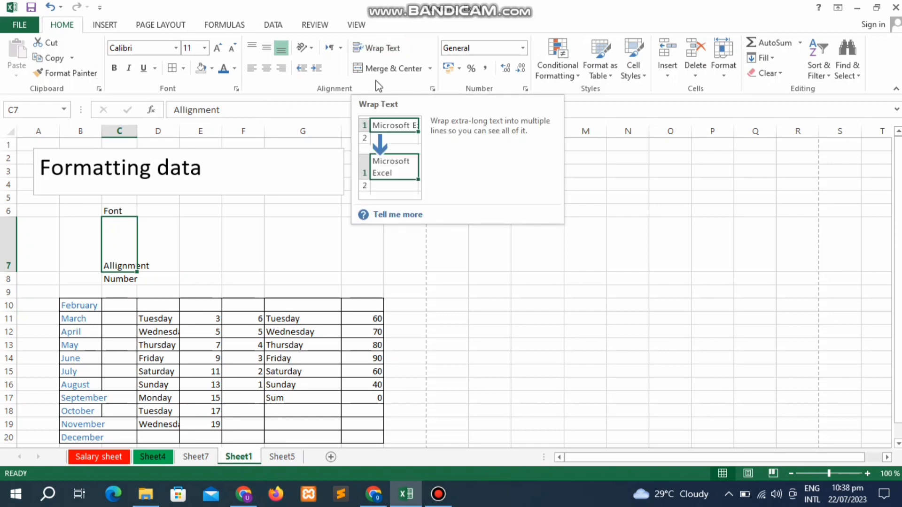
left_click(375, 50)
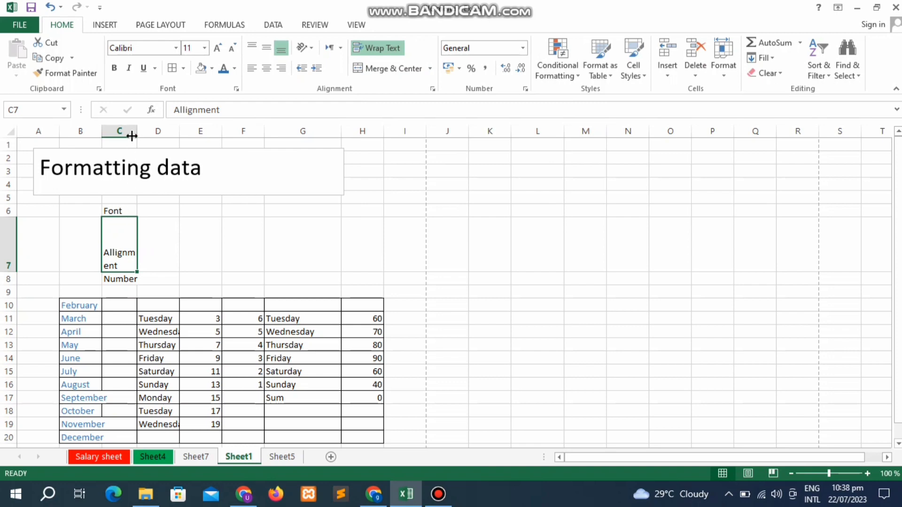
left_click_drag(132, 135, 159, 131)
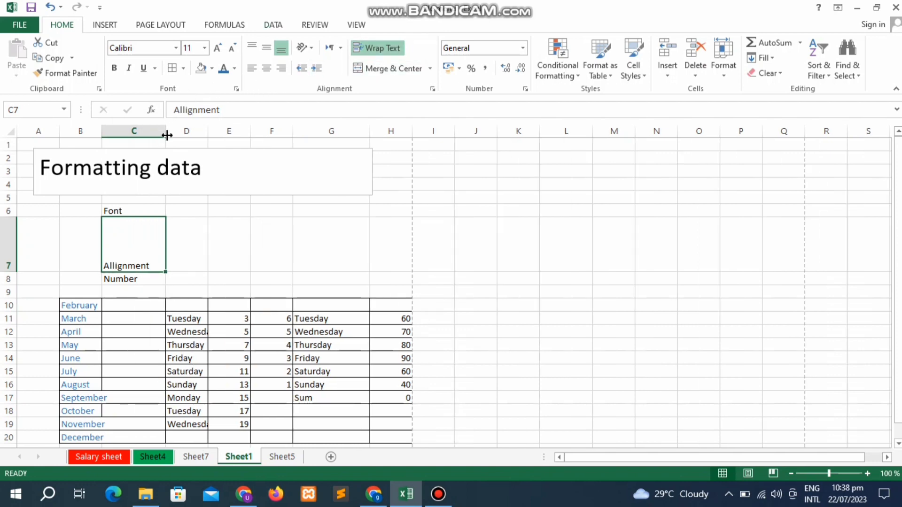
left_click_drag(167, 135, 137, 142)
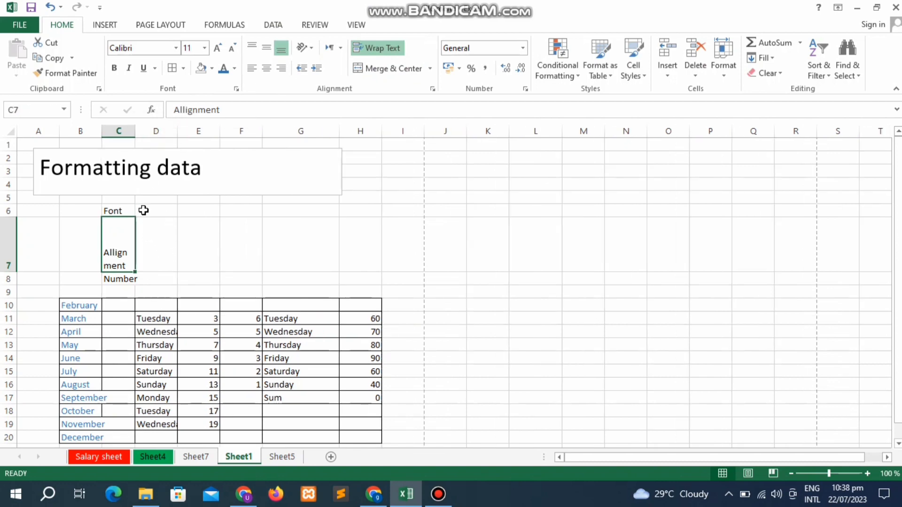
Step: Turn off text wrapping in cell C7 and narrow column C further
left_click(374, 49)
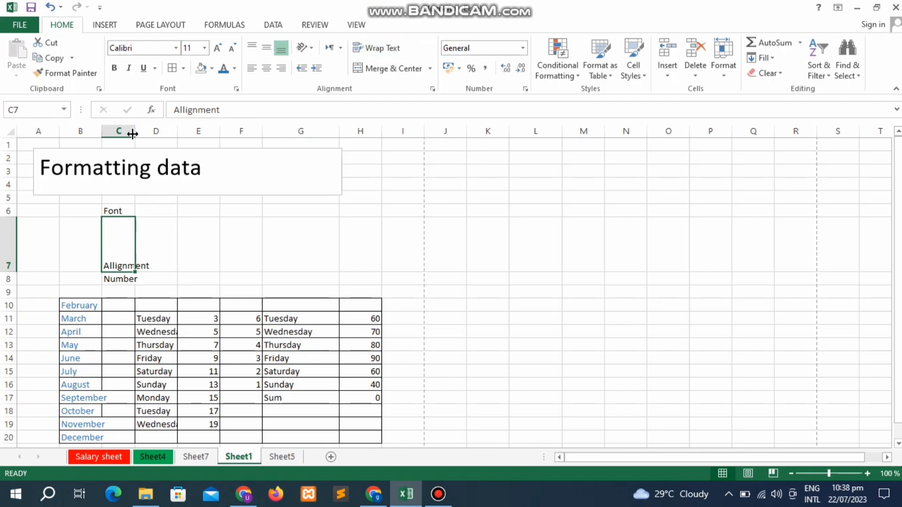
left_click_drag(134, 134, 127, 150)
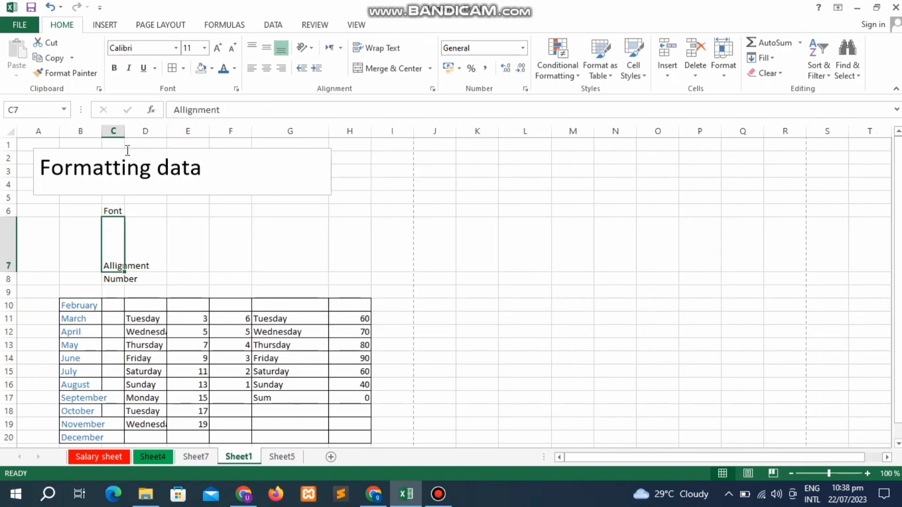
Step: Wrap the text in cell C7, widen column C to reflow the lines, and turn wrapping off again
left_click(368, 48)
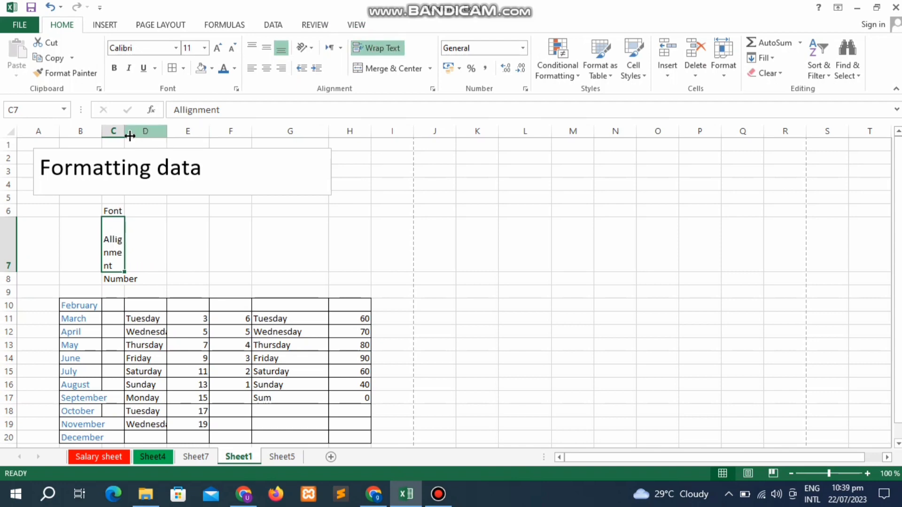
left_click_drag(127, 136, 147, 135)
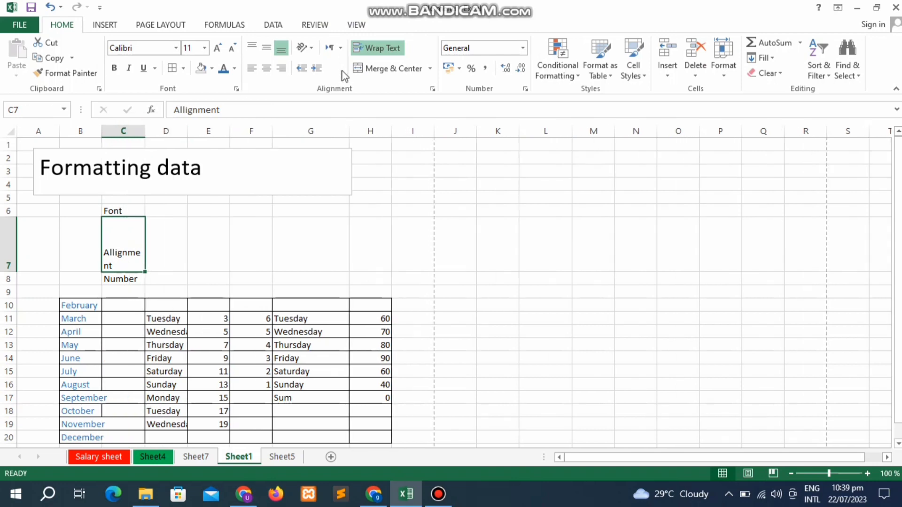
left_click(364, 51)
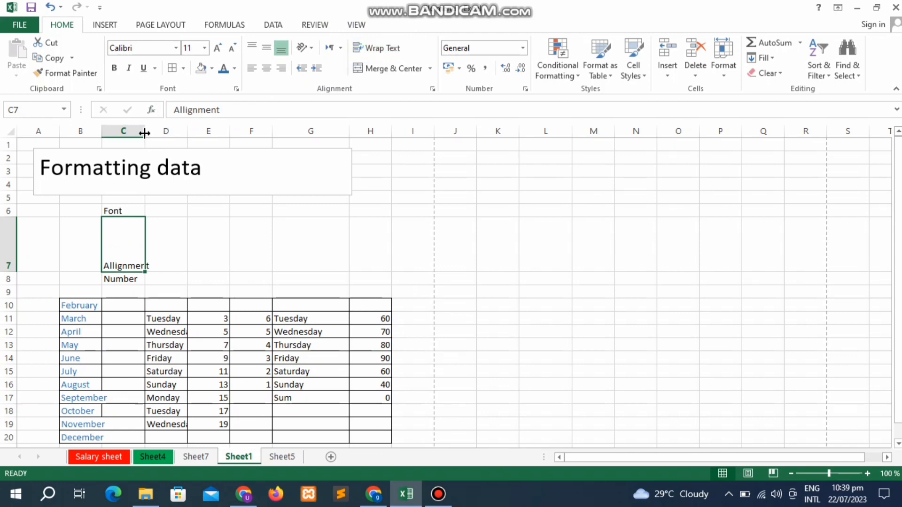
Step: Widen column C until the text in cell C7 fits inside the cell with room to spare
left_click_drag(144, 133, 156, 134)
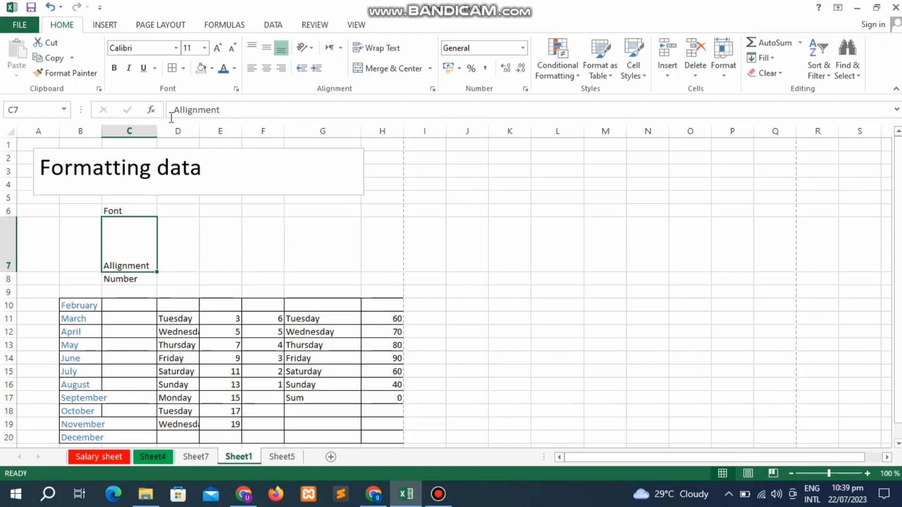
left_click_drag(155, 133, 205, 131)
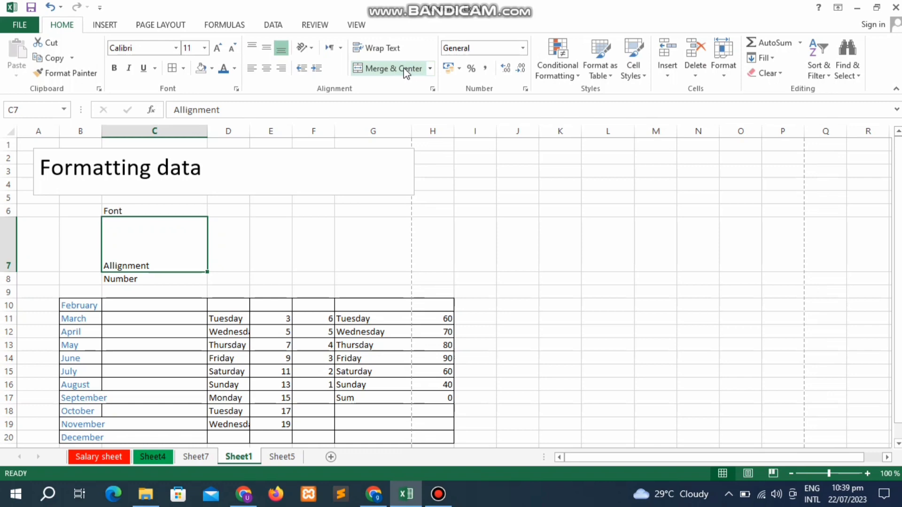
left_click(272, 236)
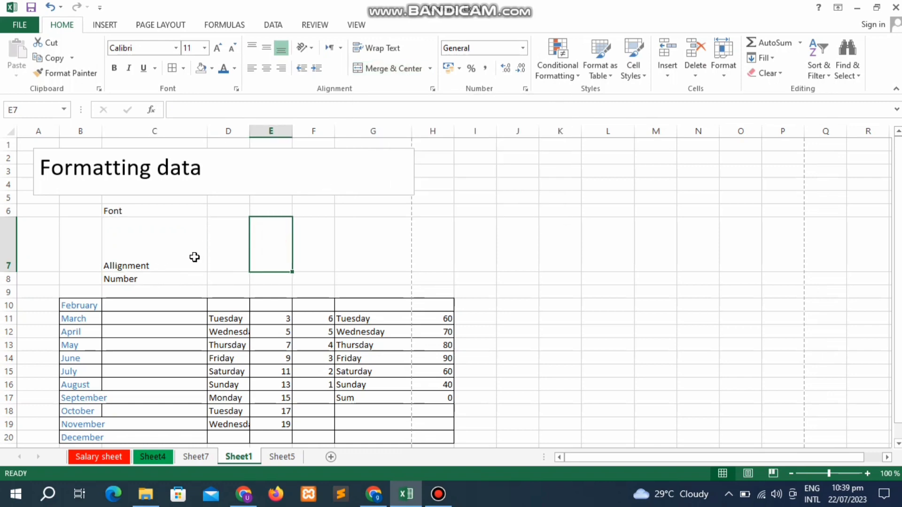
Step: Narrow column C slightly and enter the title "Result sheet of abc School" in cell C9
left_click(165, 295)
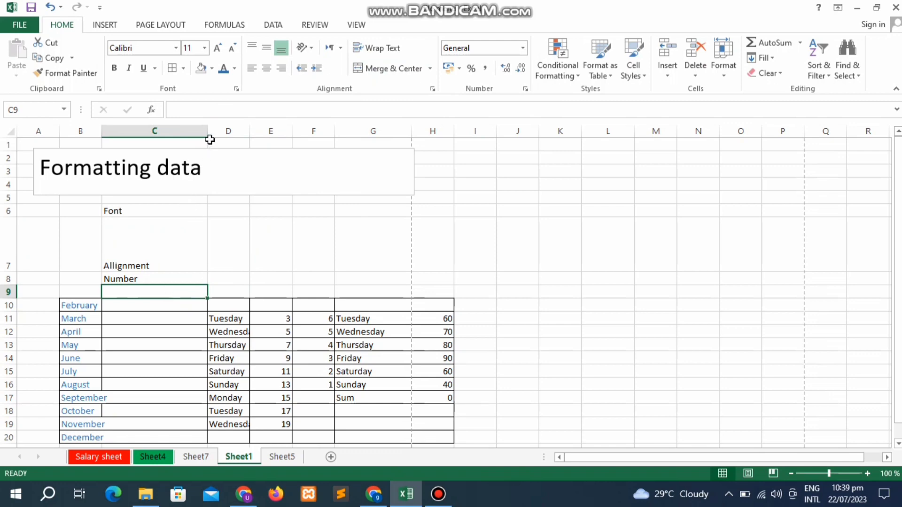
left_click_drag(210, 140, 186, 139)
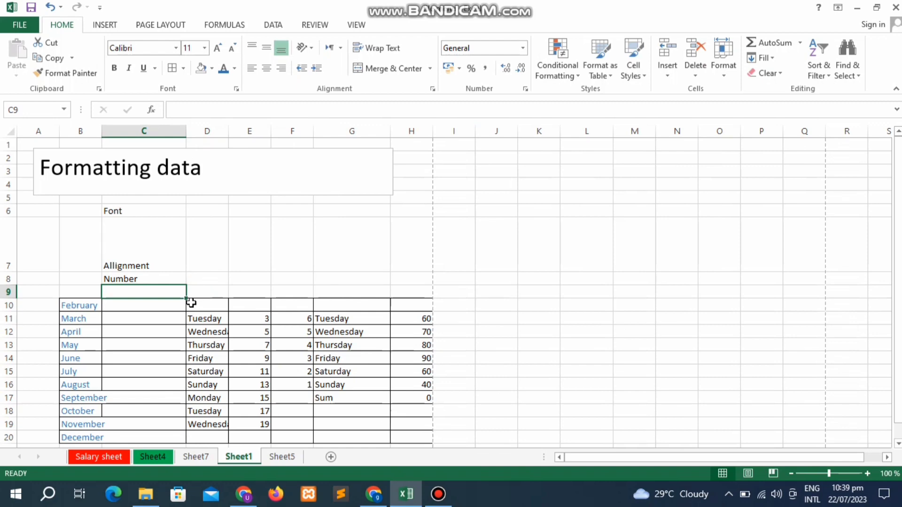
type("Re")
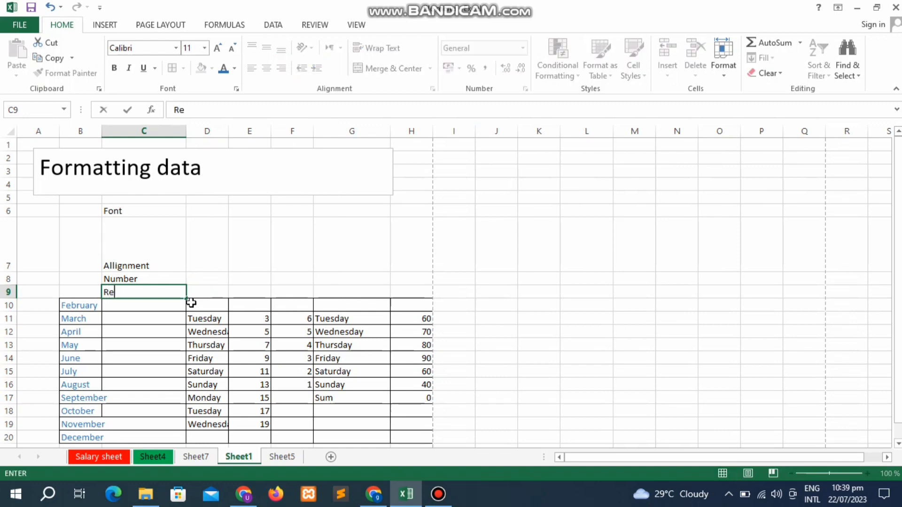
type("sult sheet f")
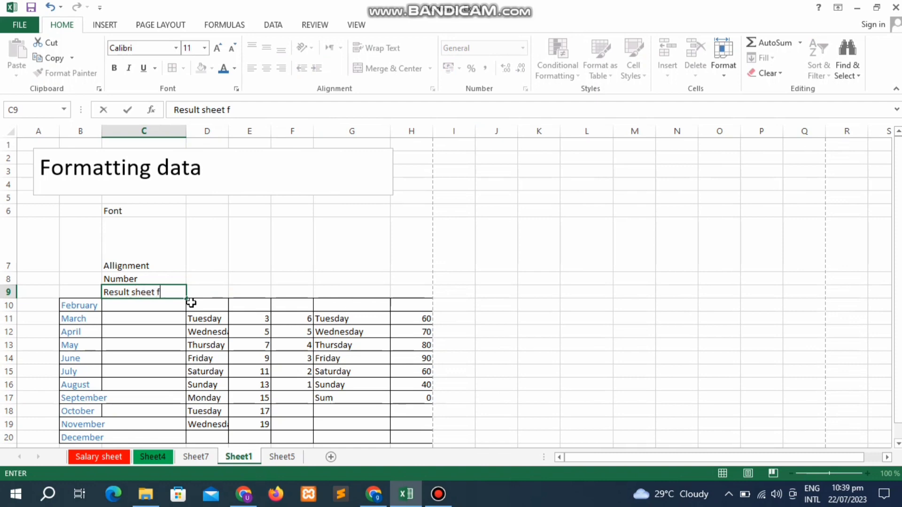
key("BackSpace")
type("of abc Sc")
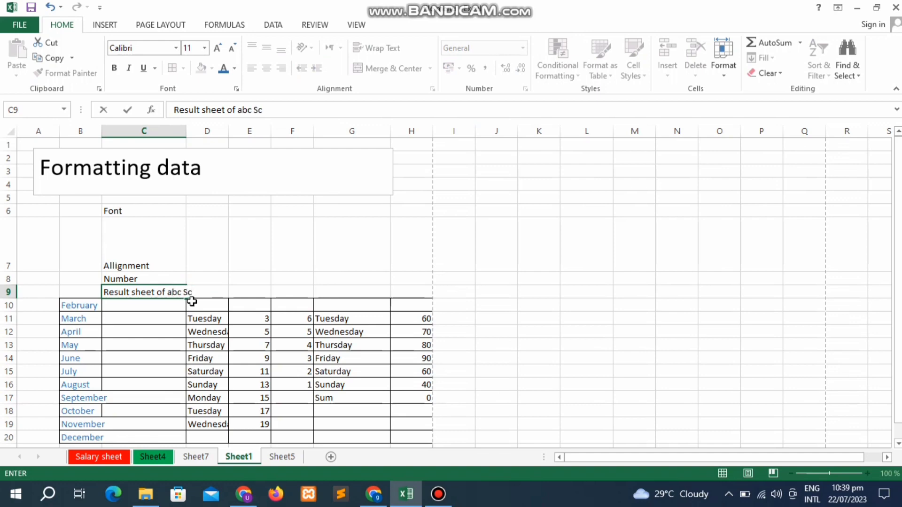
type("hool")
key("Return")
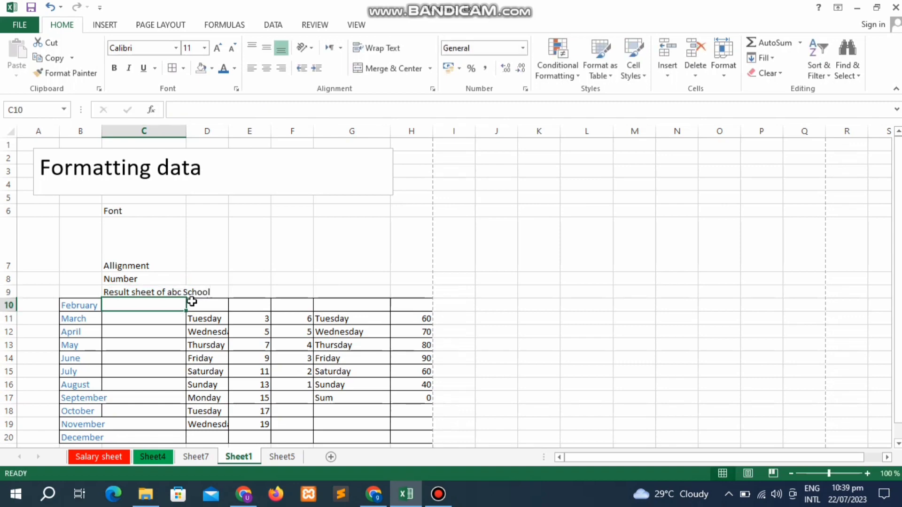
Step: Merge and center cells B9:H9 so the title spans the width of the table
left_click(156, 290)
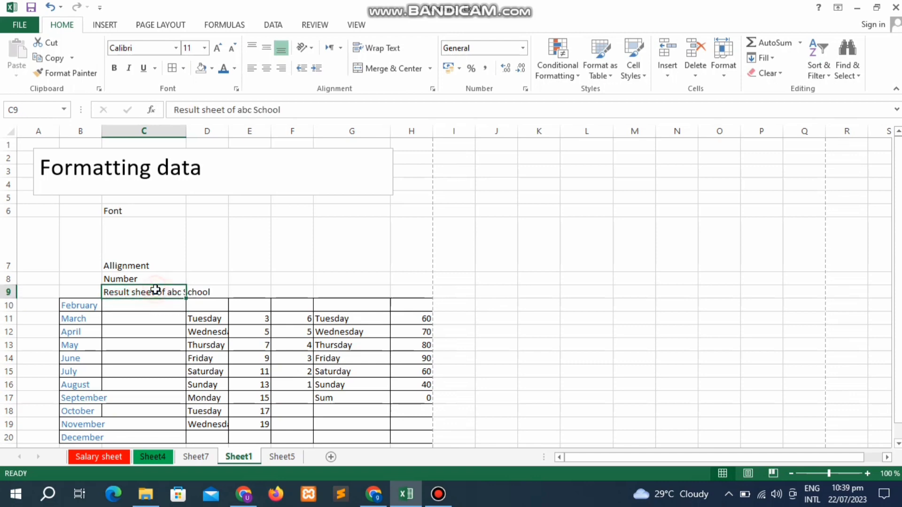
left_click_drag(79, 292, 156, 290)
key("shift+Right")
key("shift+Right")
key("shift+Right")
key("shift+Right")
key("shift+Right")
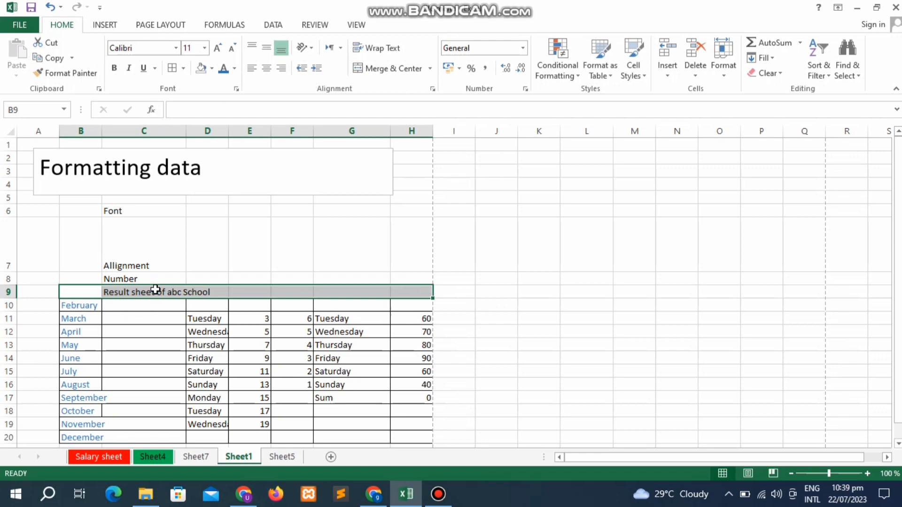
left_click(433, 67)
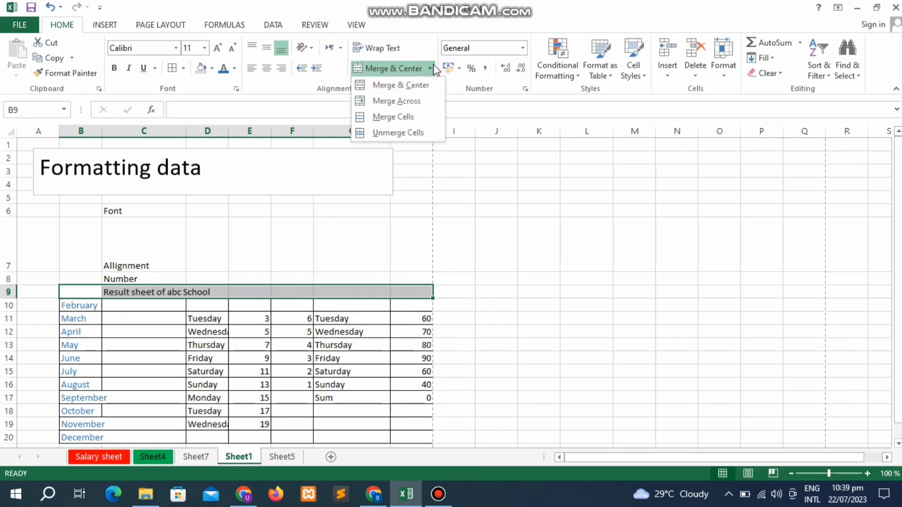
left_click(415, 84)
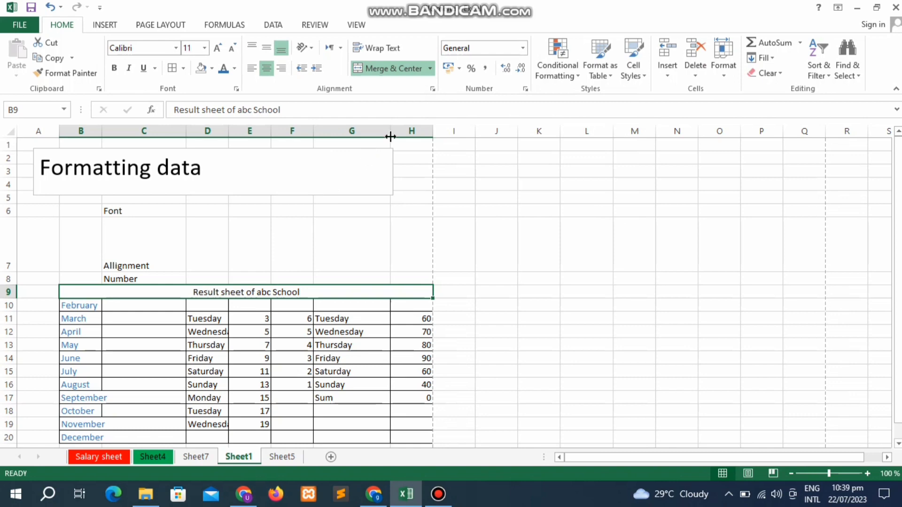
Step: Unmerge the title cells B9:H9 and apply Merge & Center to them again
left_click(431, 69)
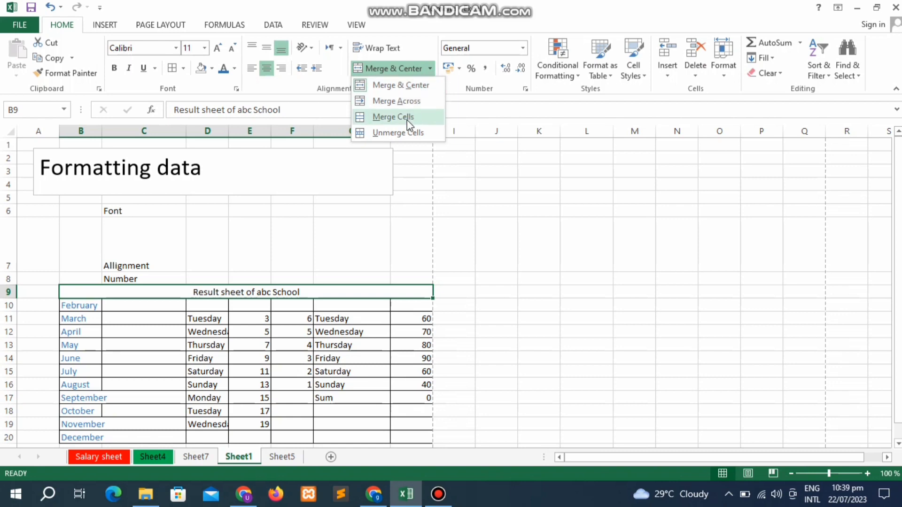
left_click(402, 132)
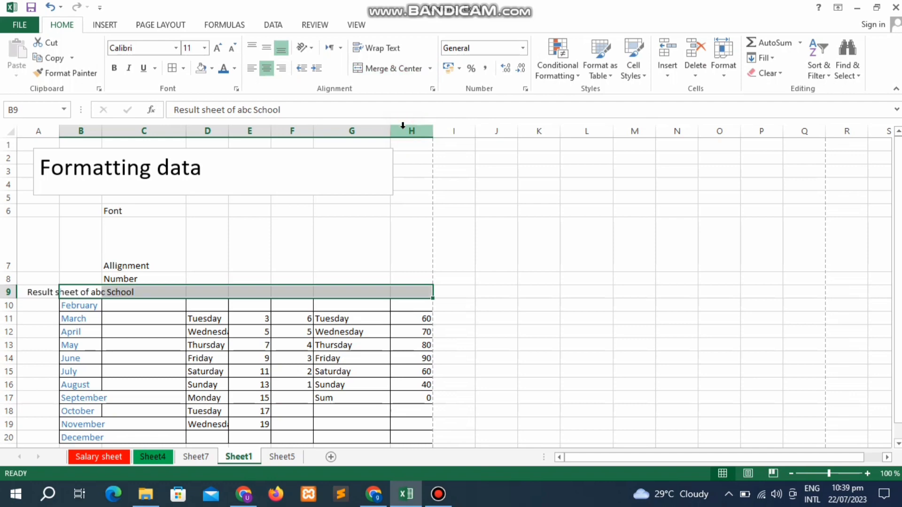
left_click(431, 69)
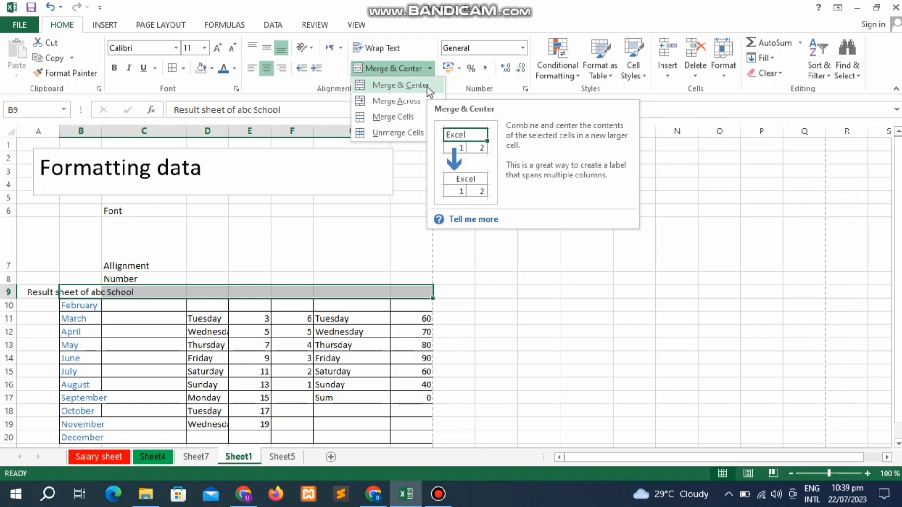
left_click(426, 86)
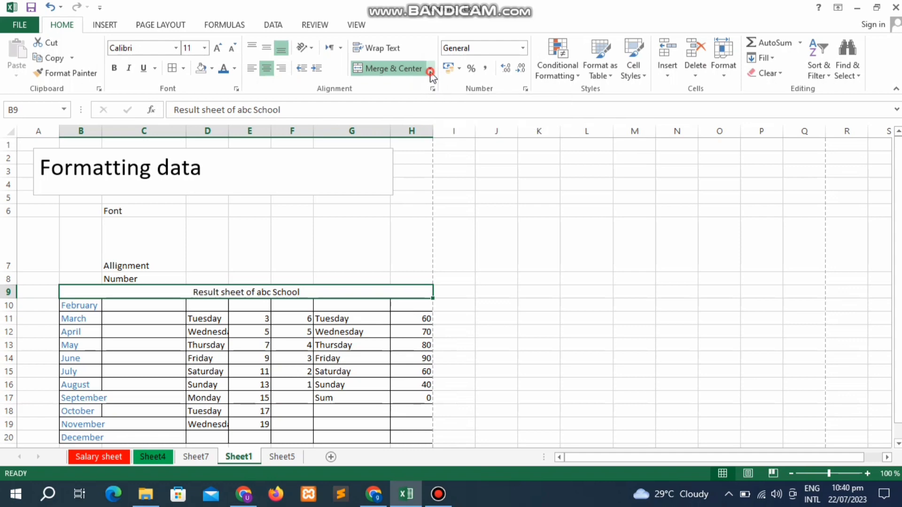
left_click(430, 72)
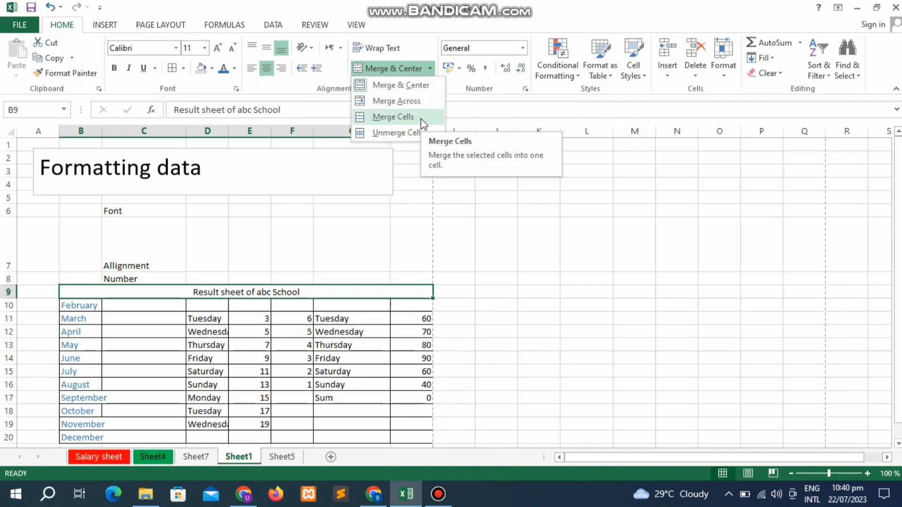
left_click(483, 260)
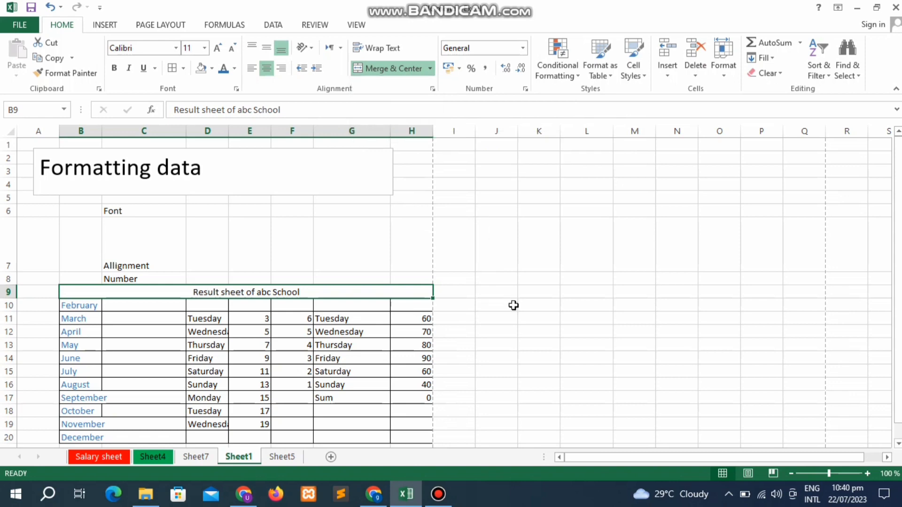
Step: Merge and center the vertical range J10:J16, and undo the merge
mouse_move(514, 306)
left_mouse_down()
mouse_move(561, 362)
mouse_move(541, 365)
left_mouse_up()
left_click_drag(521, 373, 507, 382)
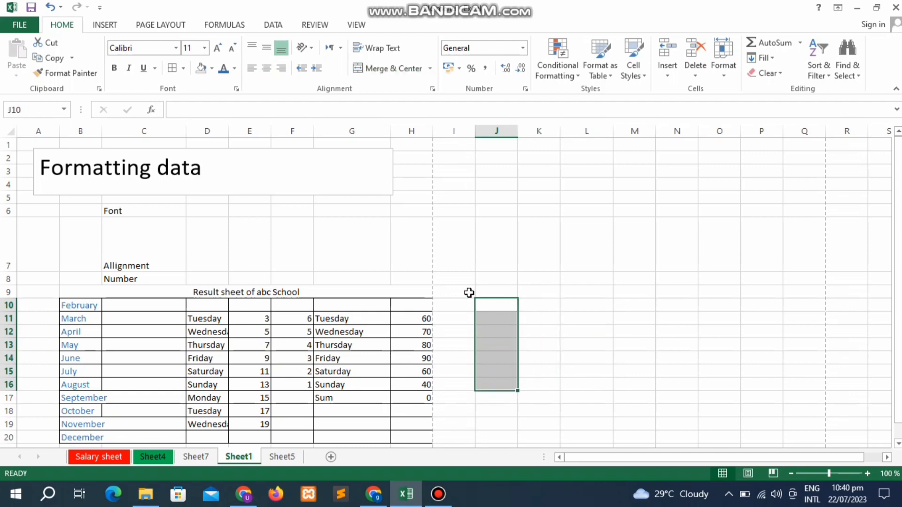
left_click(400, 74)
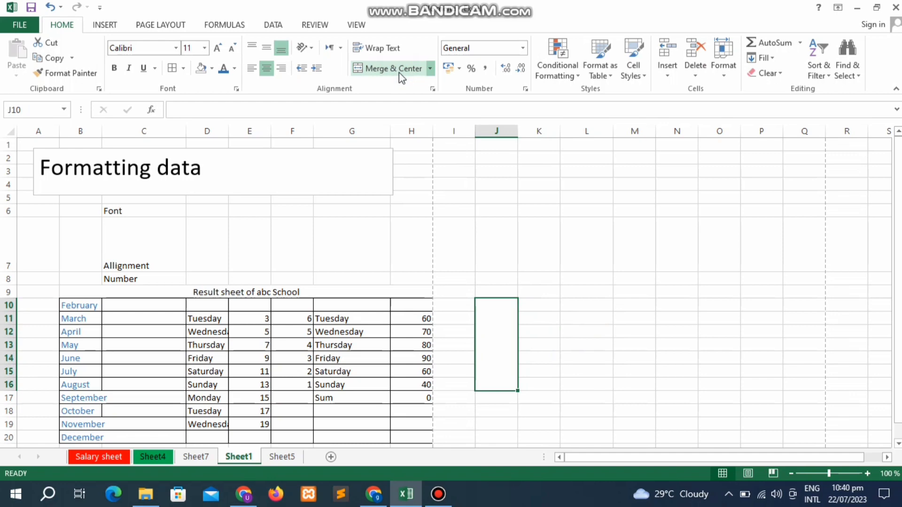
left_click(399, 72)
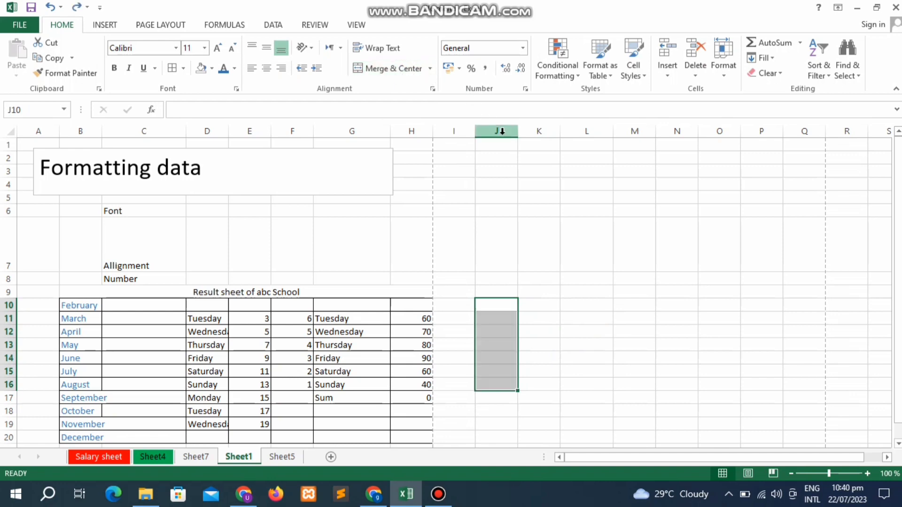
Step: Try Merge & Center and Merge Across on the range J10:K16, and undo both merges
key("shift+Right")
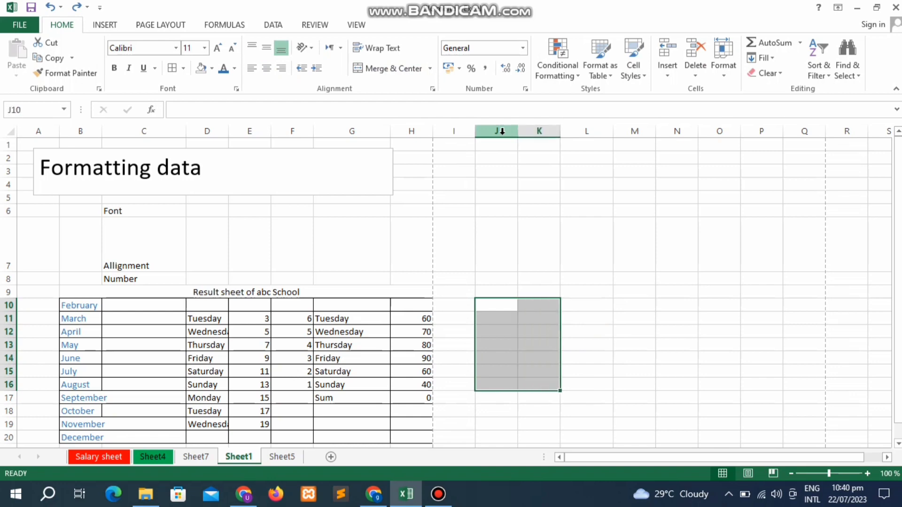
left_click(402, 72)
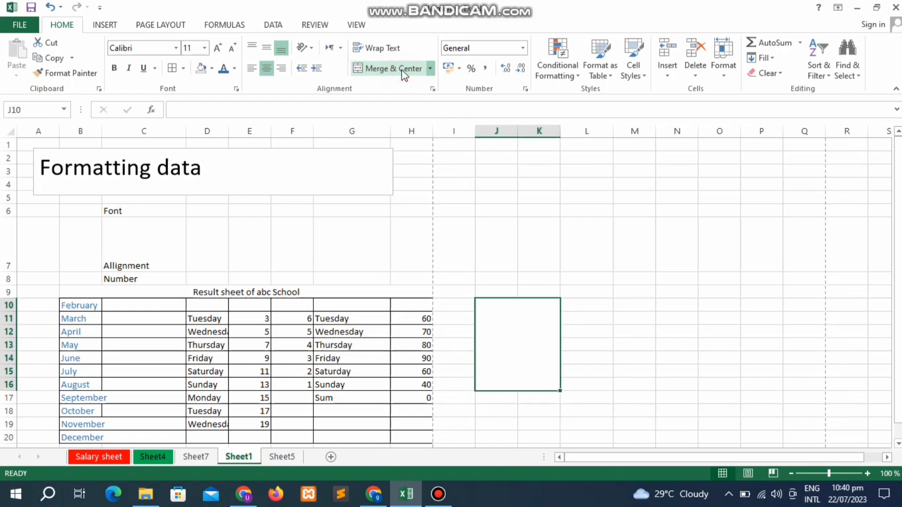
left_click(429, 69)
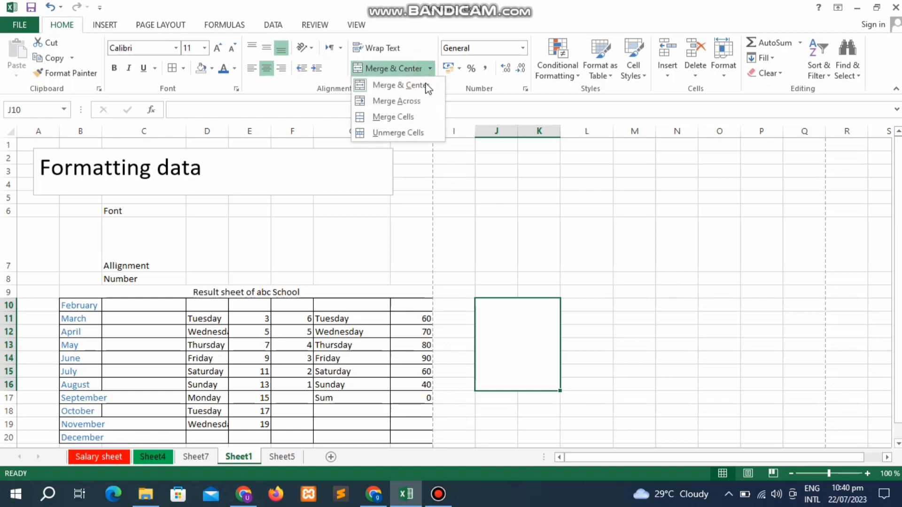
left_click(413, 100)
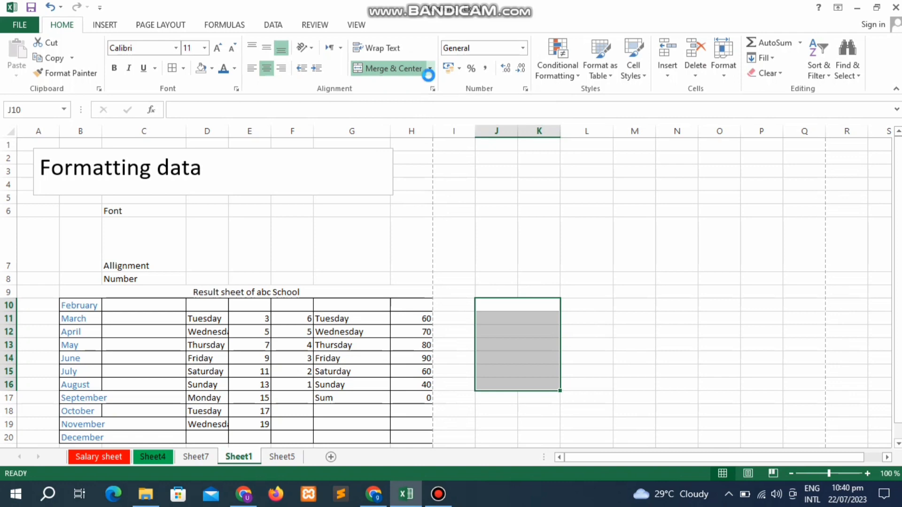
key("ctrl+z")
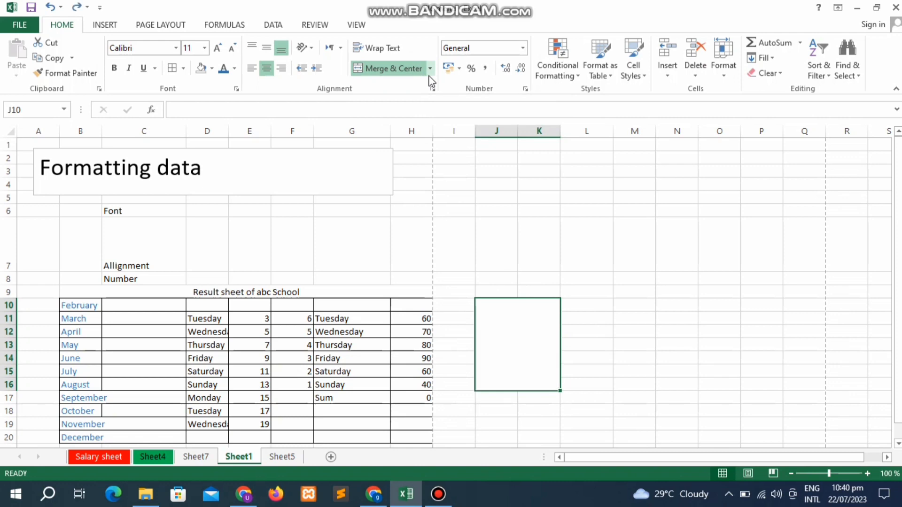
key("ctrl+y")
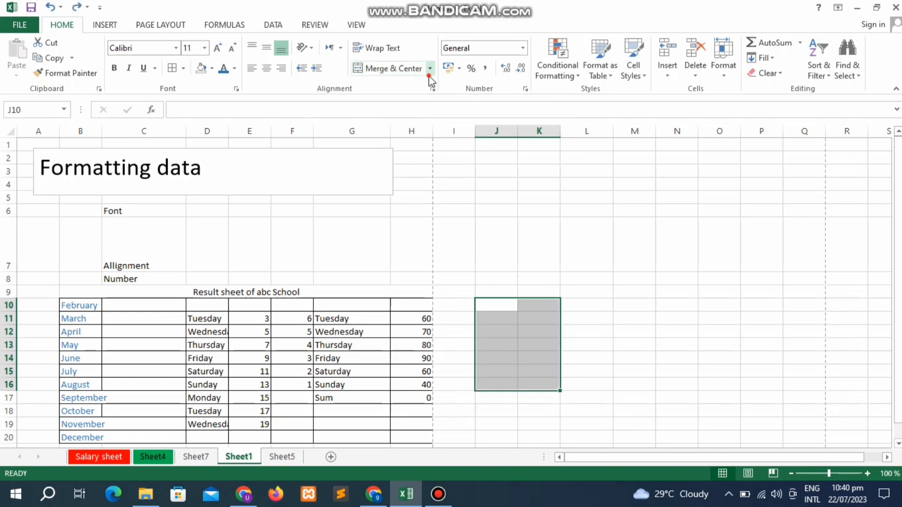
Step: Apply Merge Cells to the range J10:K16, undo it, and deselect the range
left_click(429, 71)
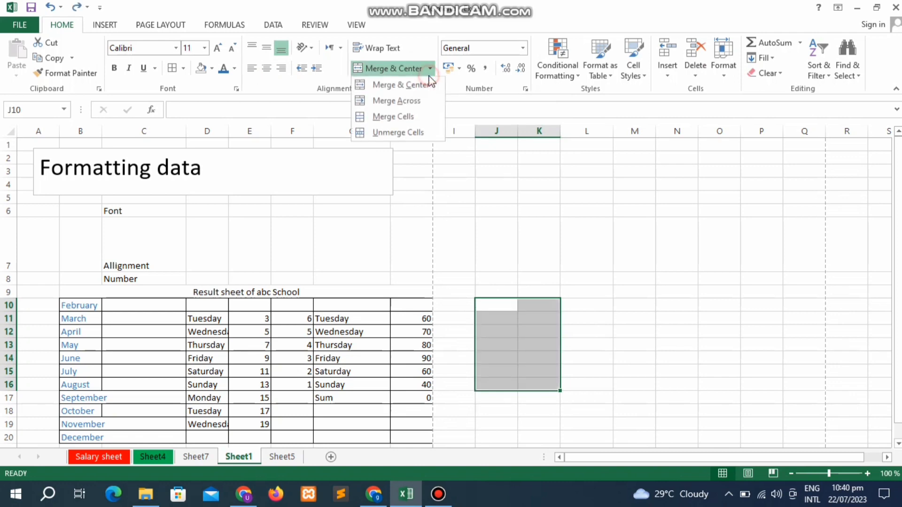
left_click(420, 117)
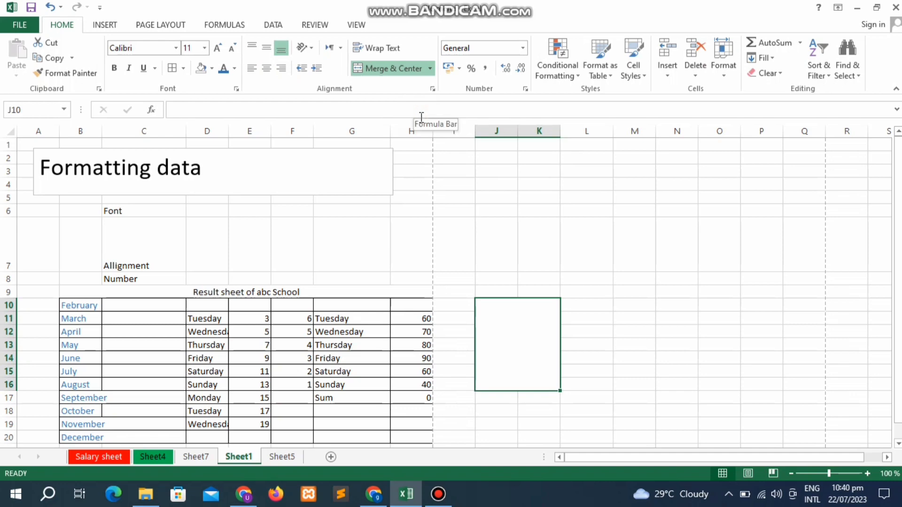
key("ctrl+z")
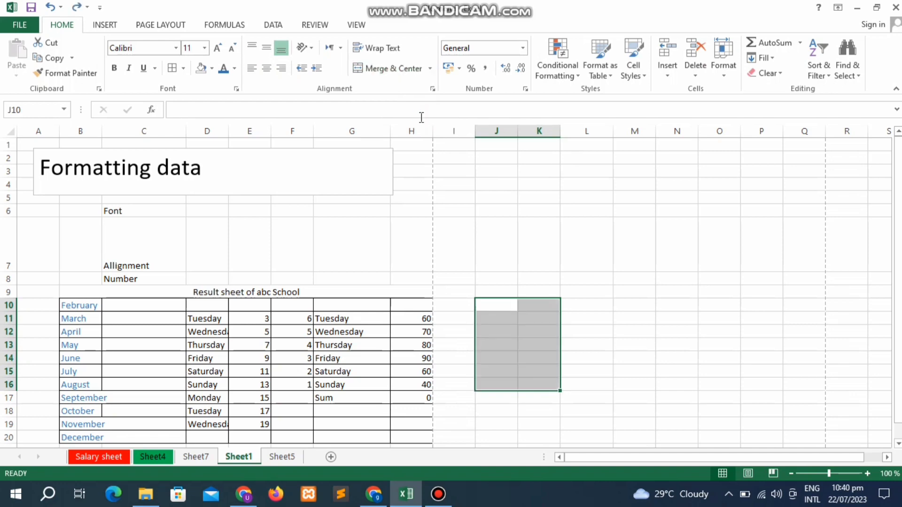
left_click(624, 369)
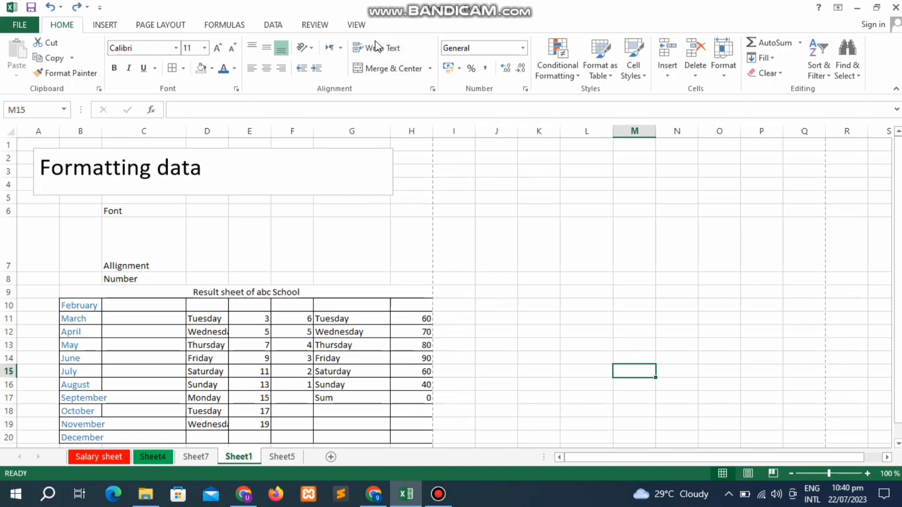
Step: View the available text direction options for cell J11 without applying any
left_click(495, 323)
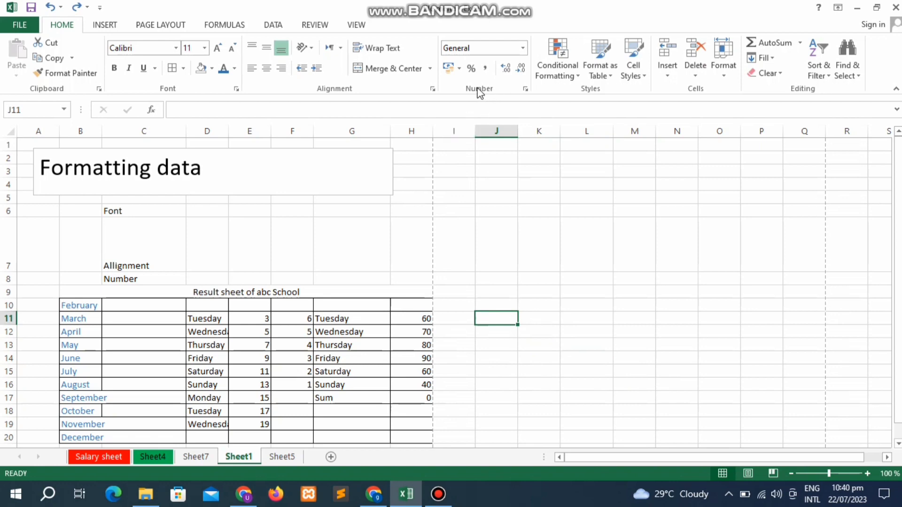
left_click(339, 47)
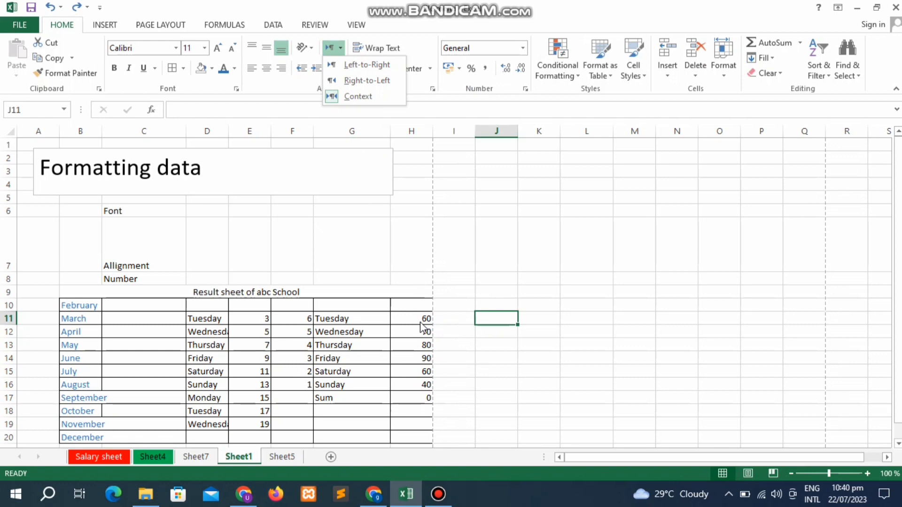
left_click(498, 338)
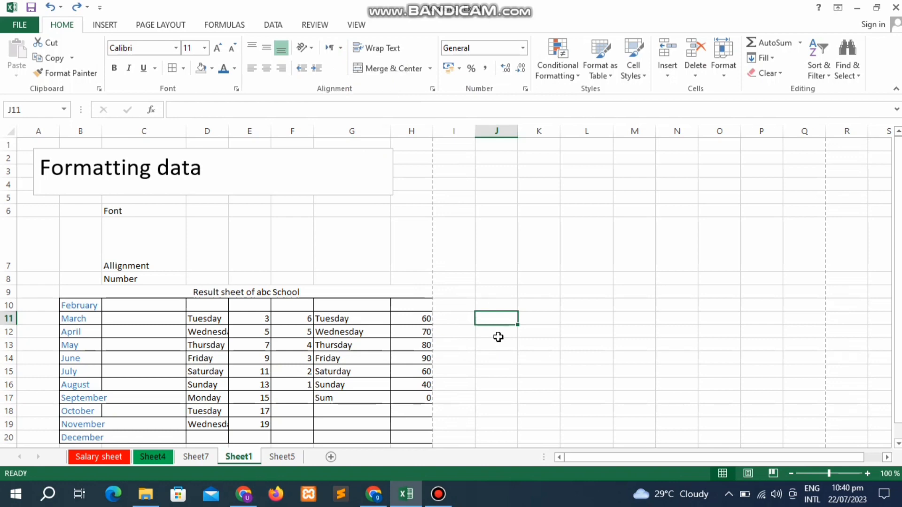